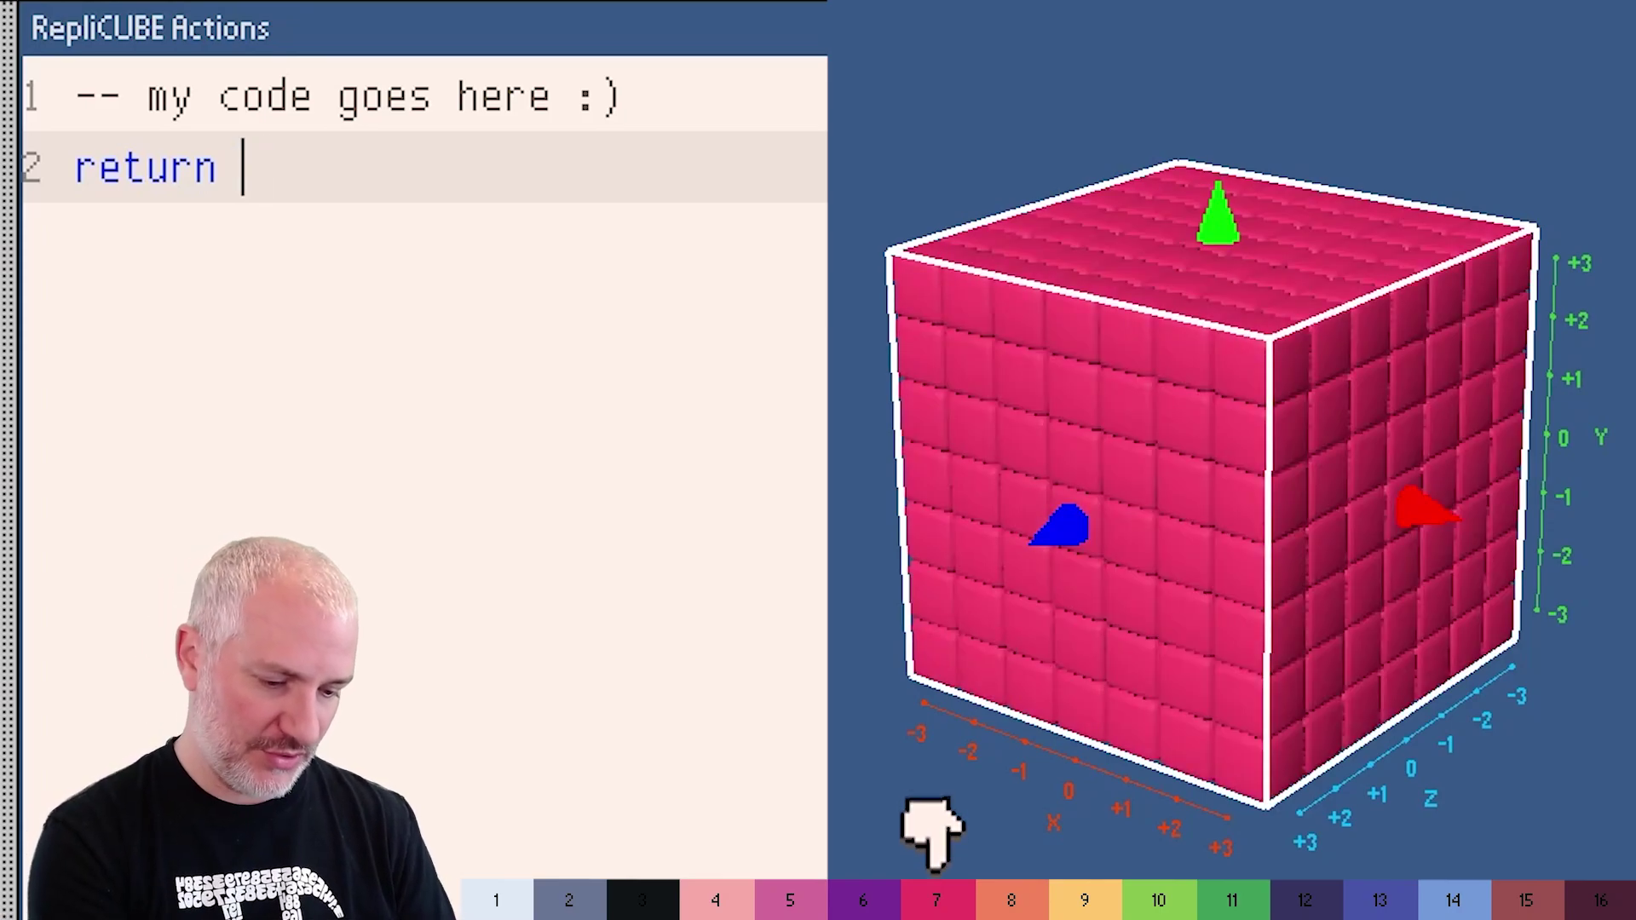
Step: Try returning colour 11 for the whole cube
type("11")
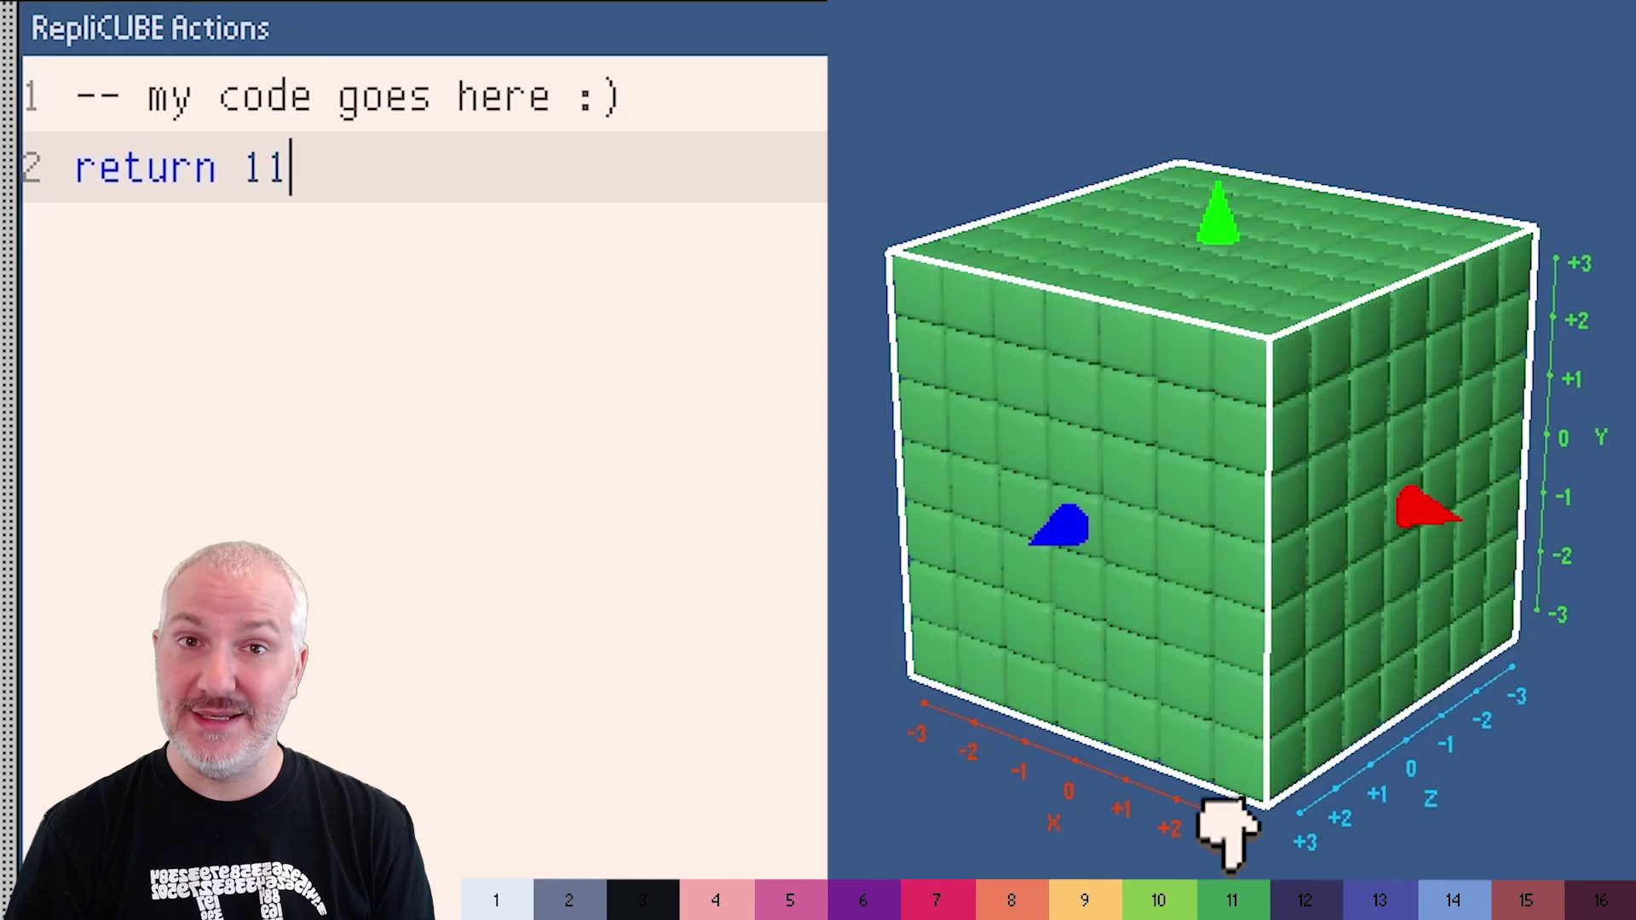
key("BackSpace")
key("BackSpace")
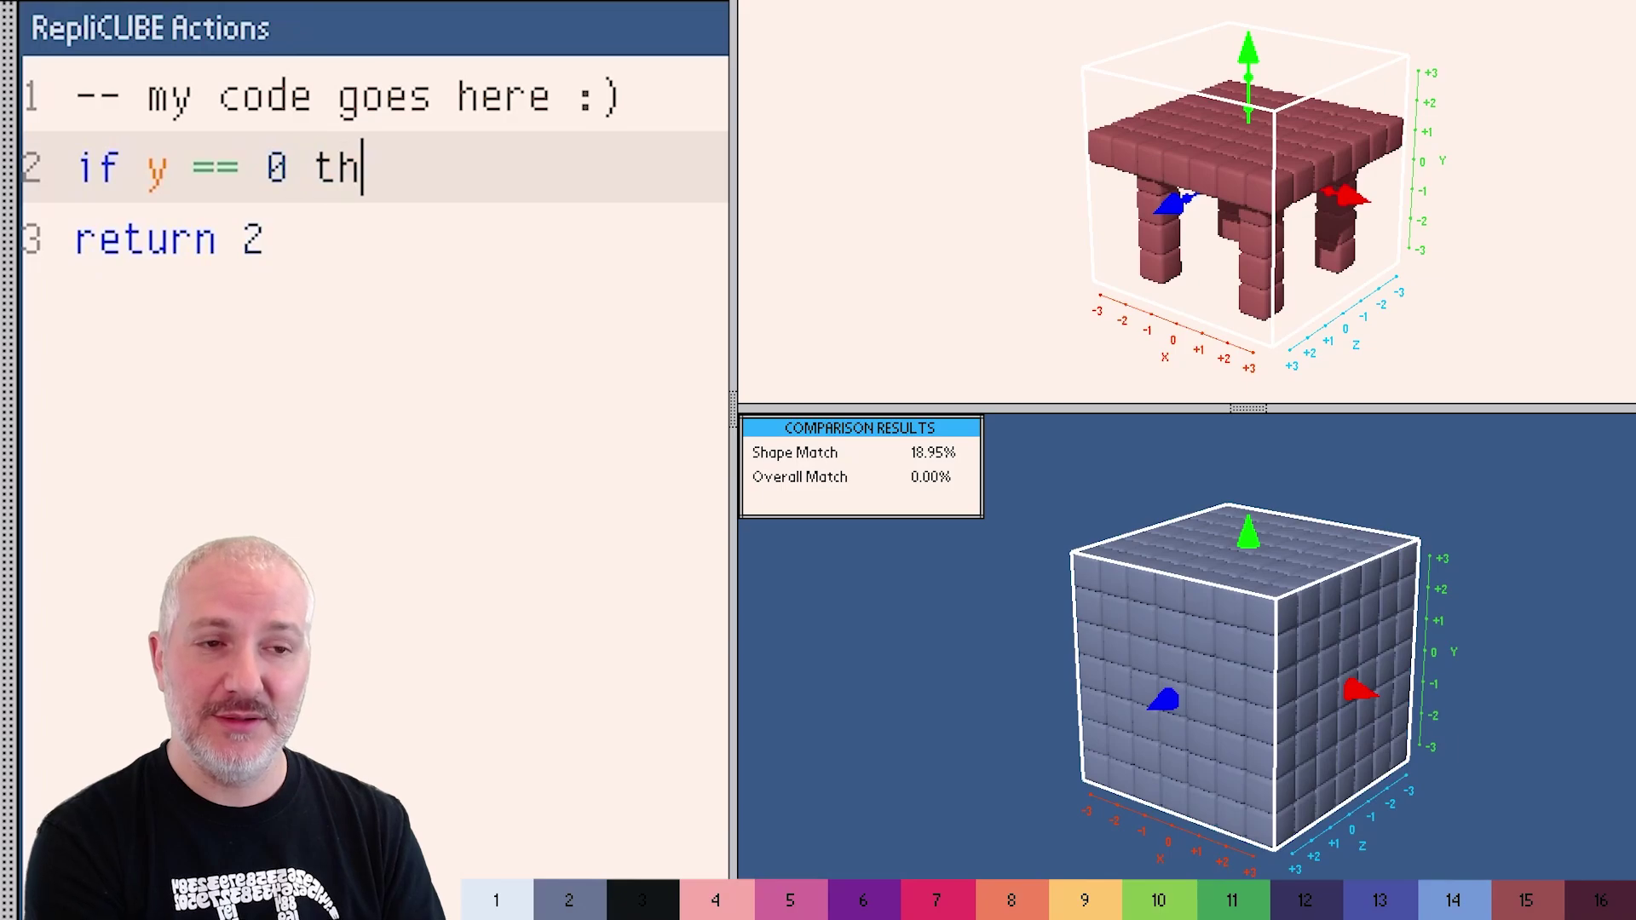
Step: Wrap the "return 2" line in an "if y == 0 then … end" block, indenting the return line
key("Down")
key("Home")
key("Tab")
key("End")
key("Return")
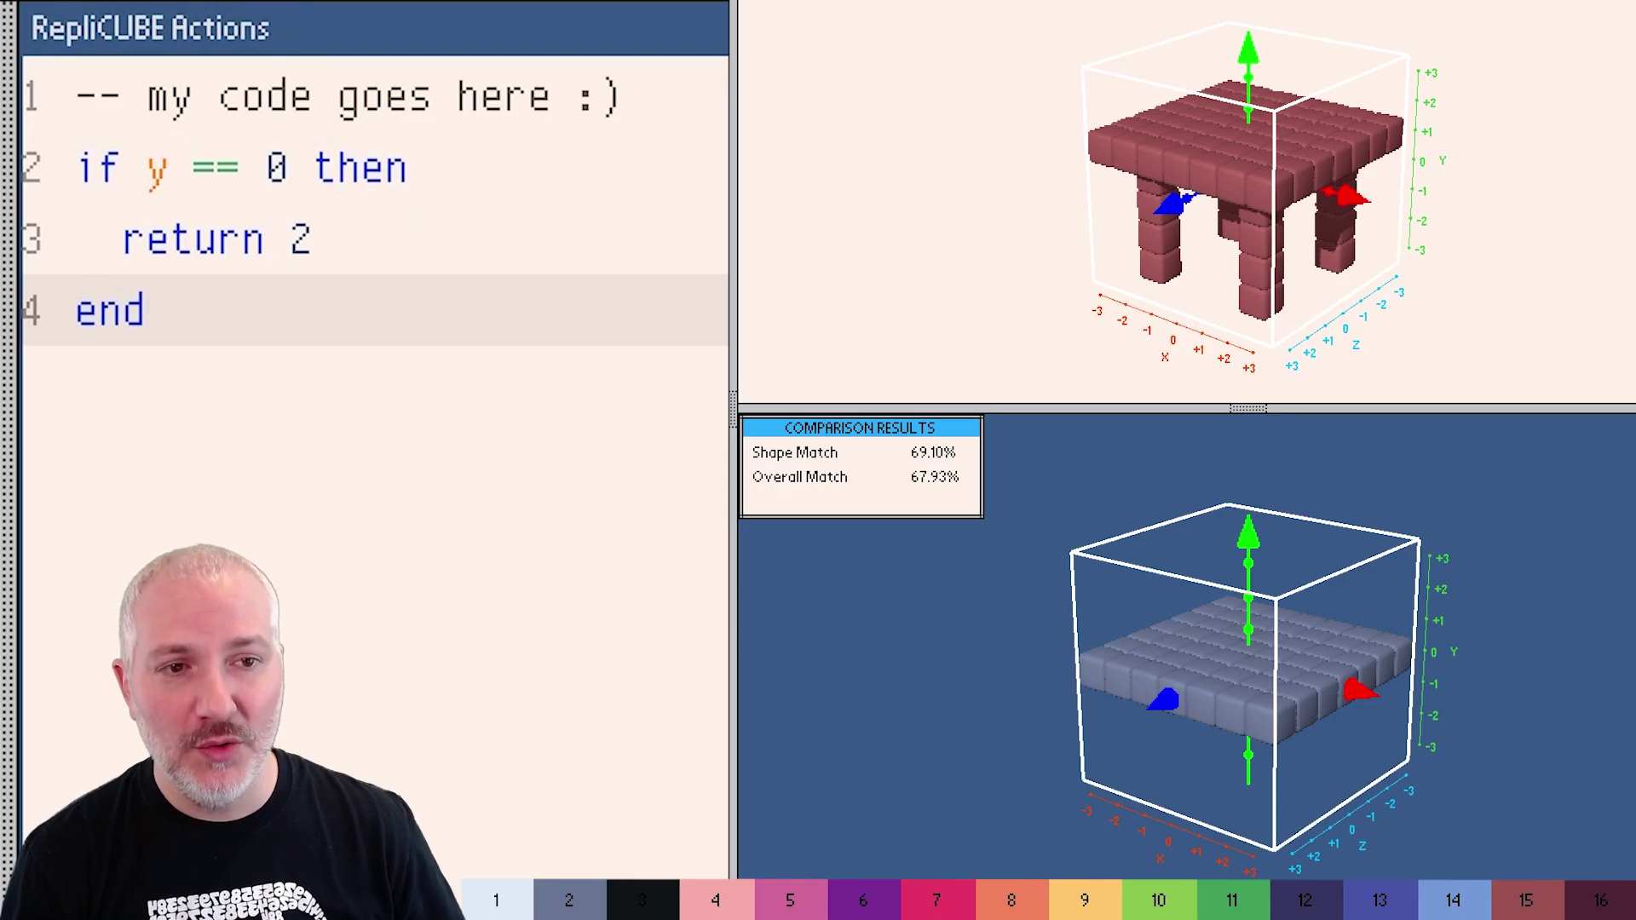
Step: Set the colour returned by the y == 0 block to 15
left_click_drag(123, 240, 265, 240)
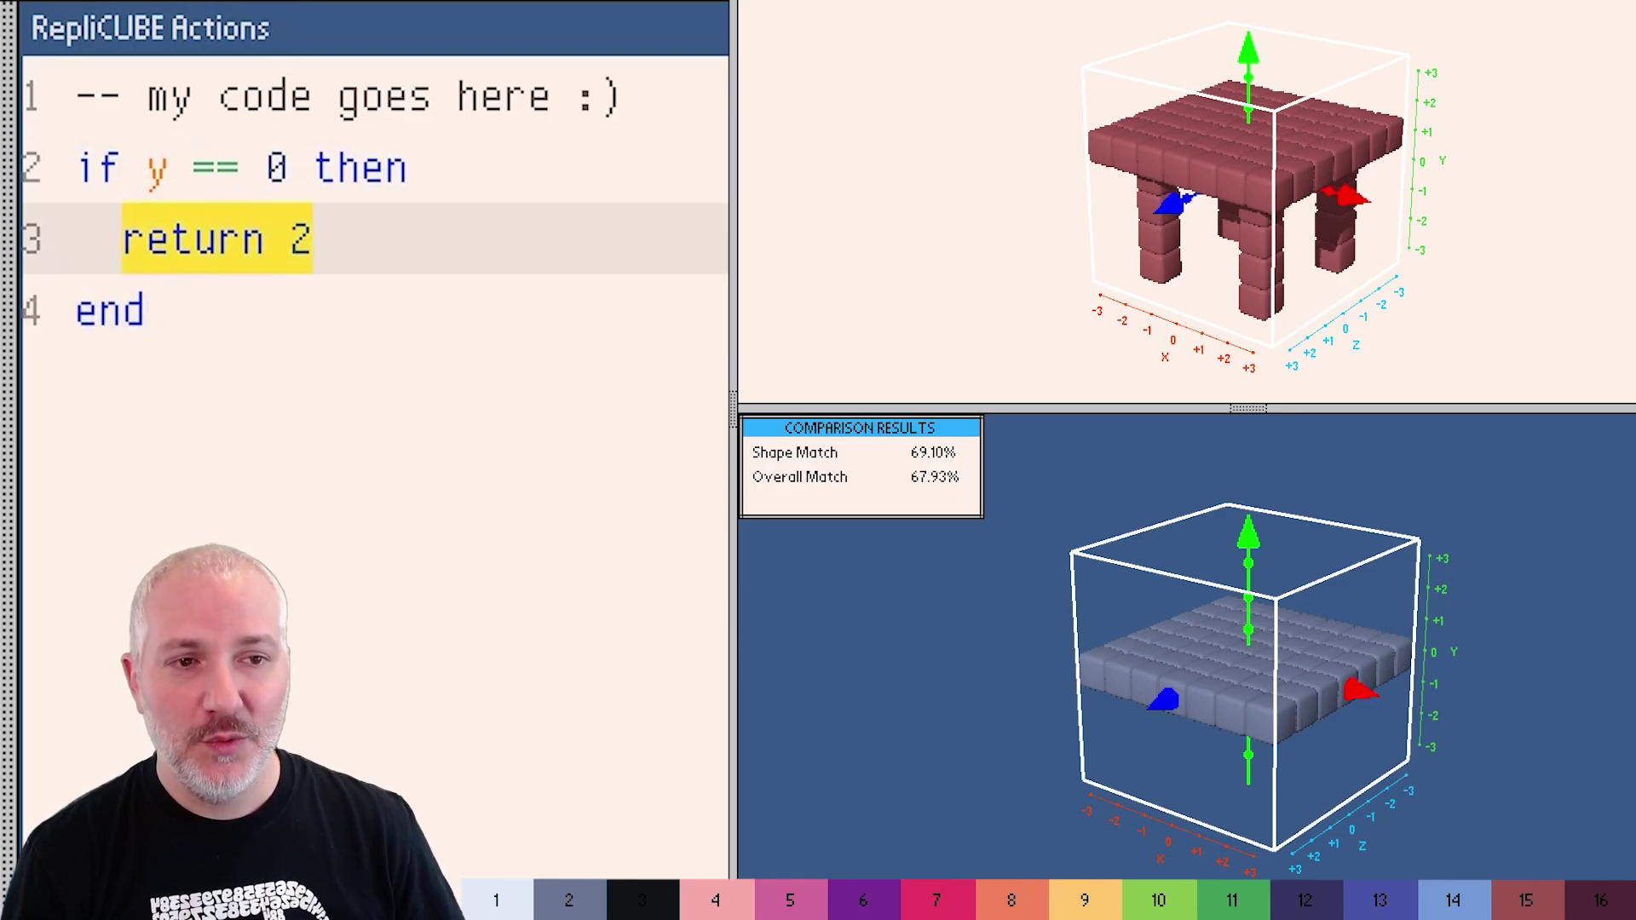
left_click_drag(146, 167, 313, 167)
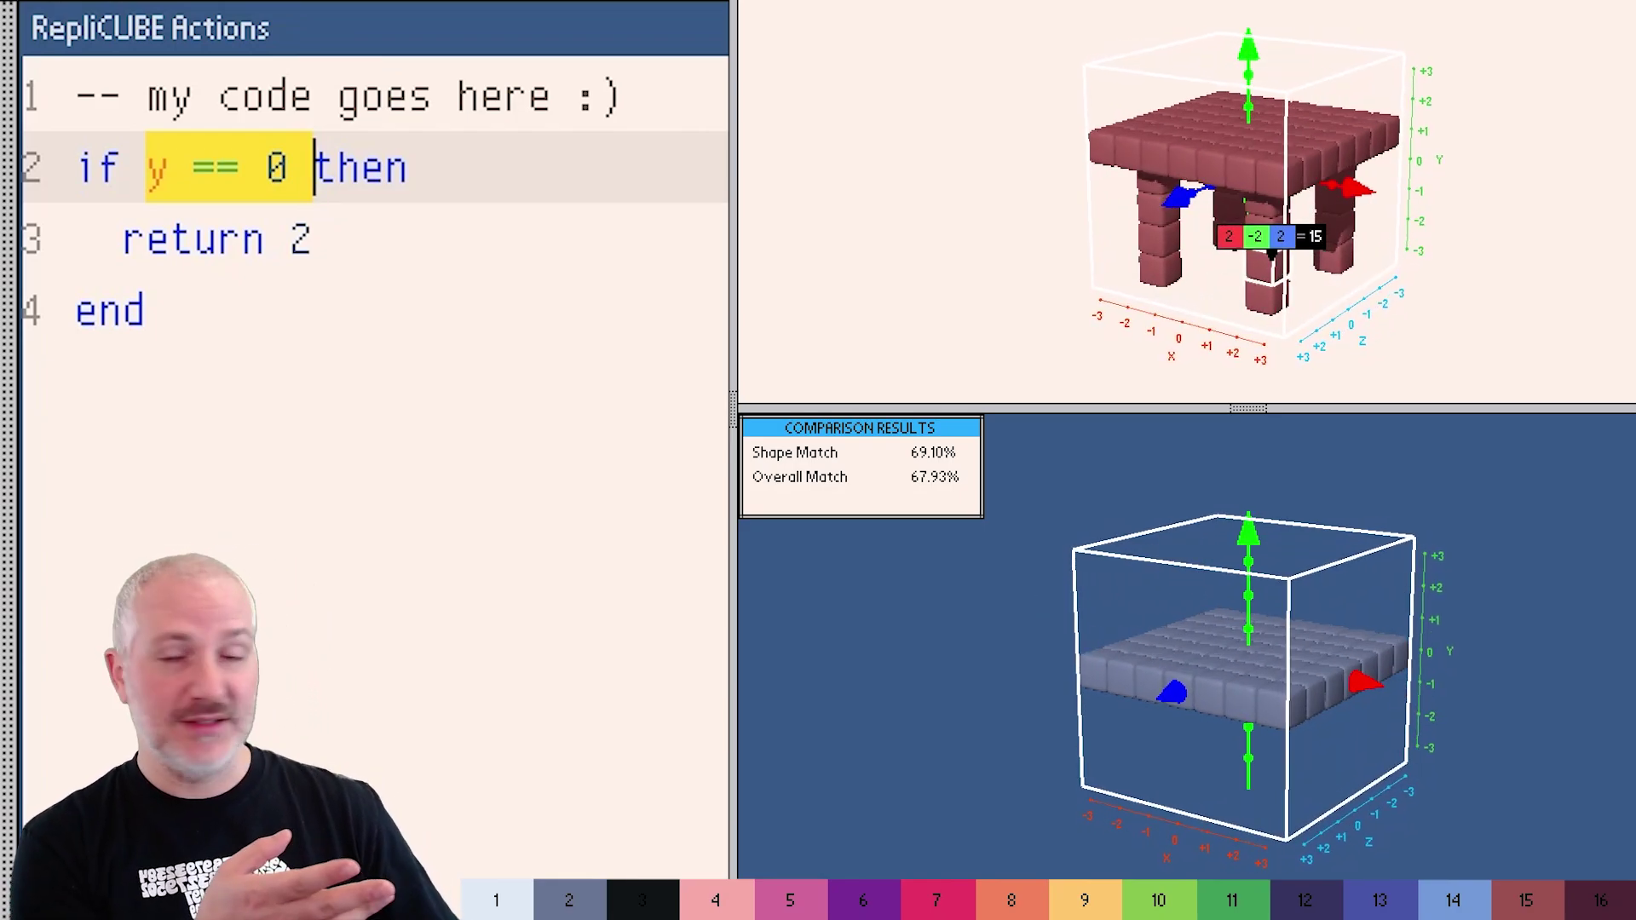
key("Down")
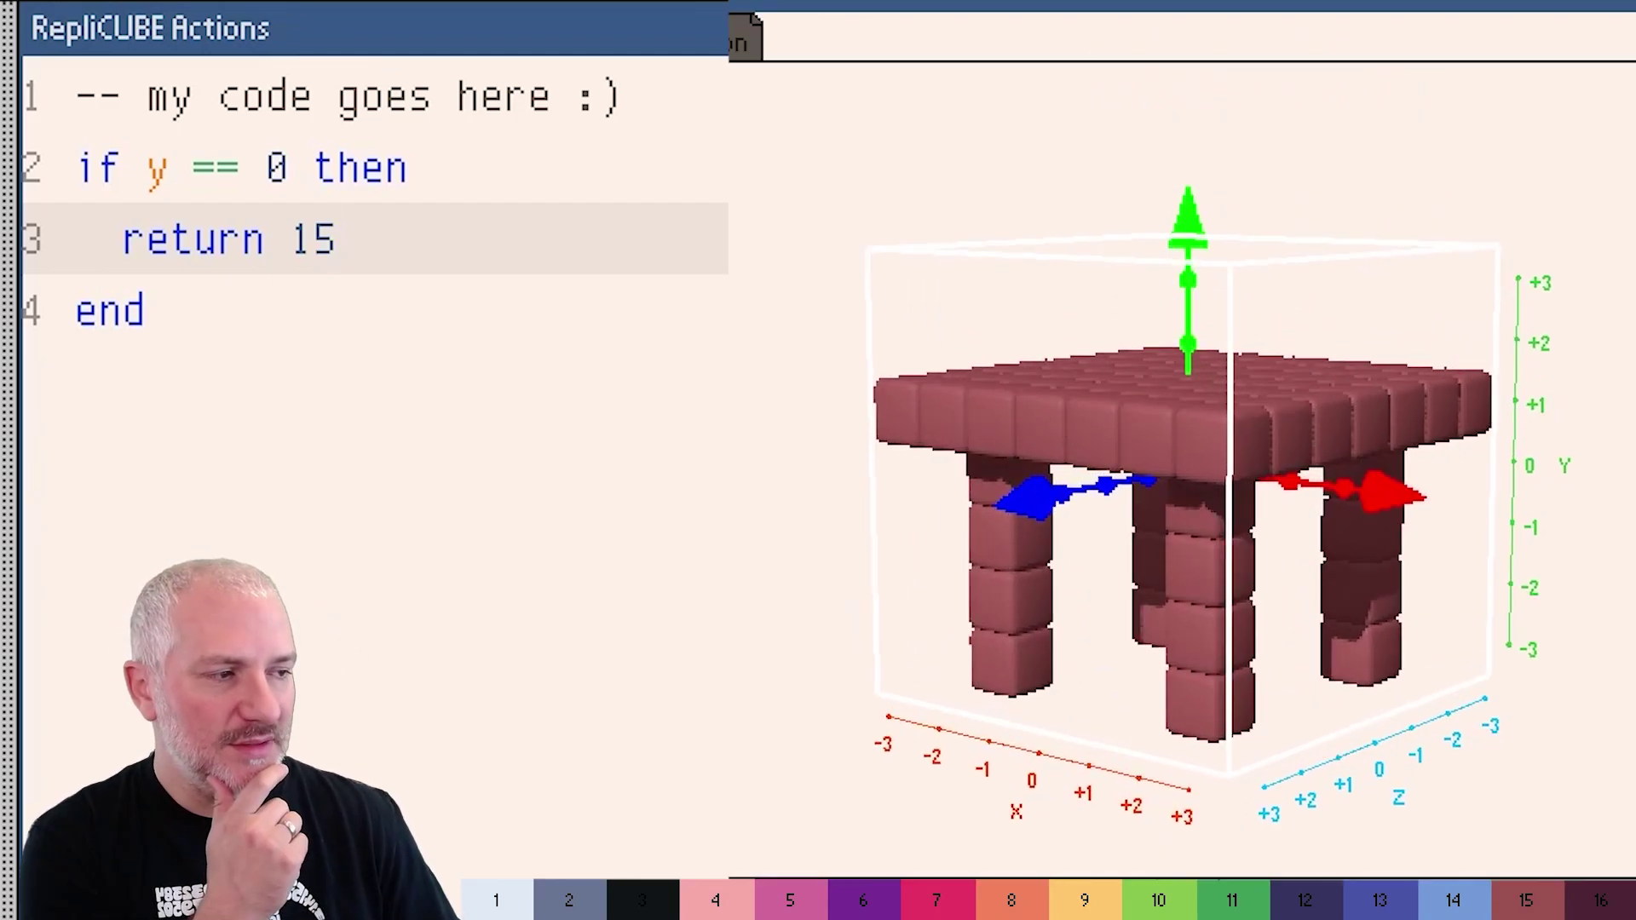
Step: Add a first table leg below the tabletop block with "if x==2 and z==2 then", "return 15" and "end"
scroll(1187, 468, "up", 2)
left_click_drag(1091, 614, 1082, 401)
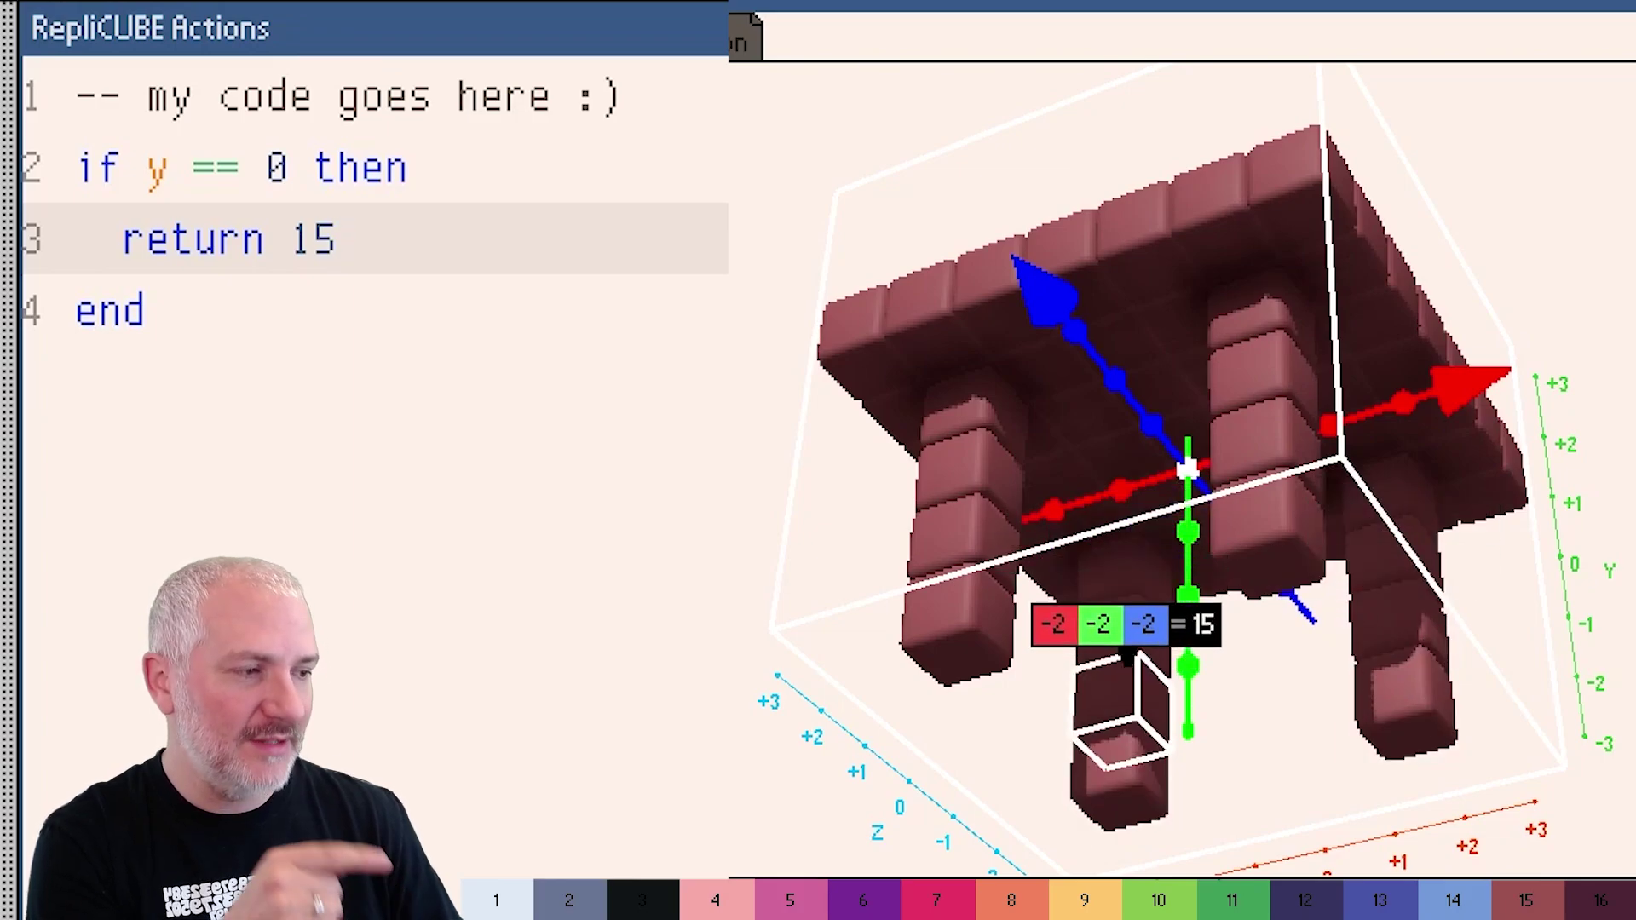
left_click_drag(1193, 724, 1324, 422)
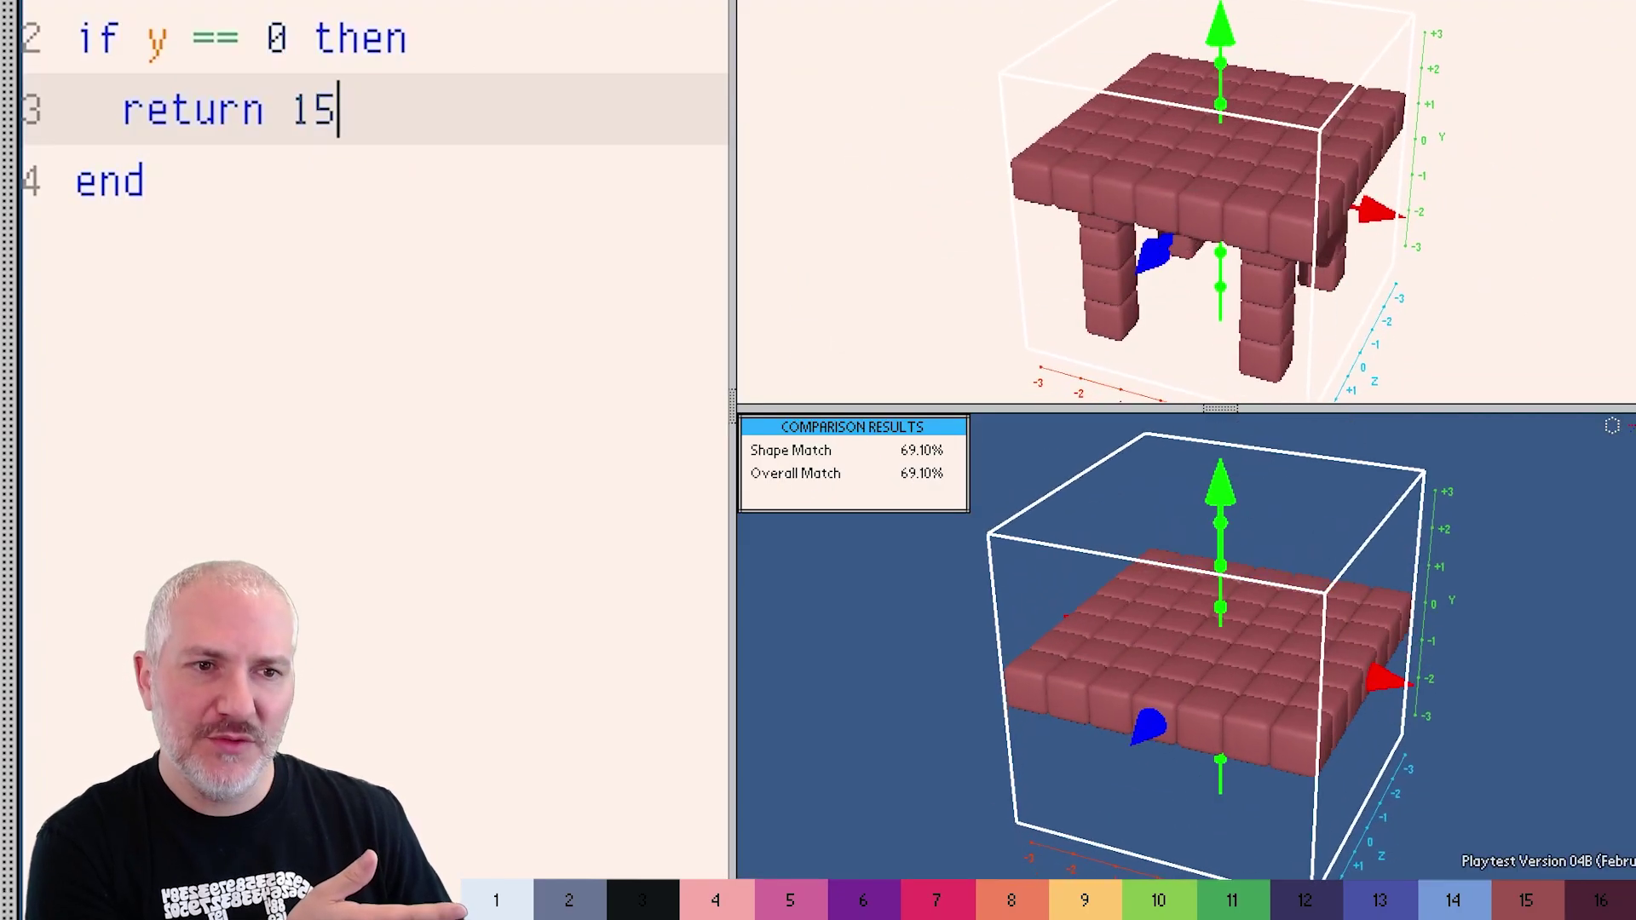
left_click(146, 181)
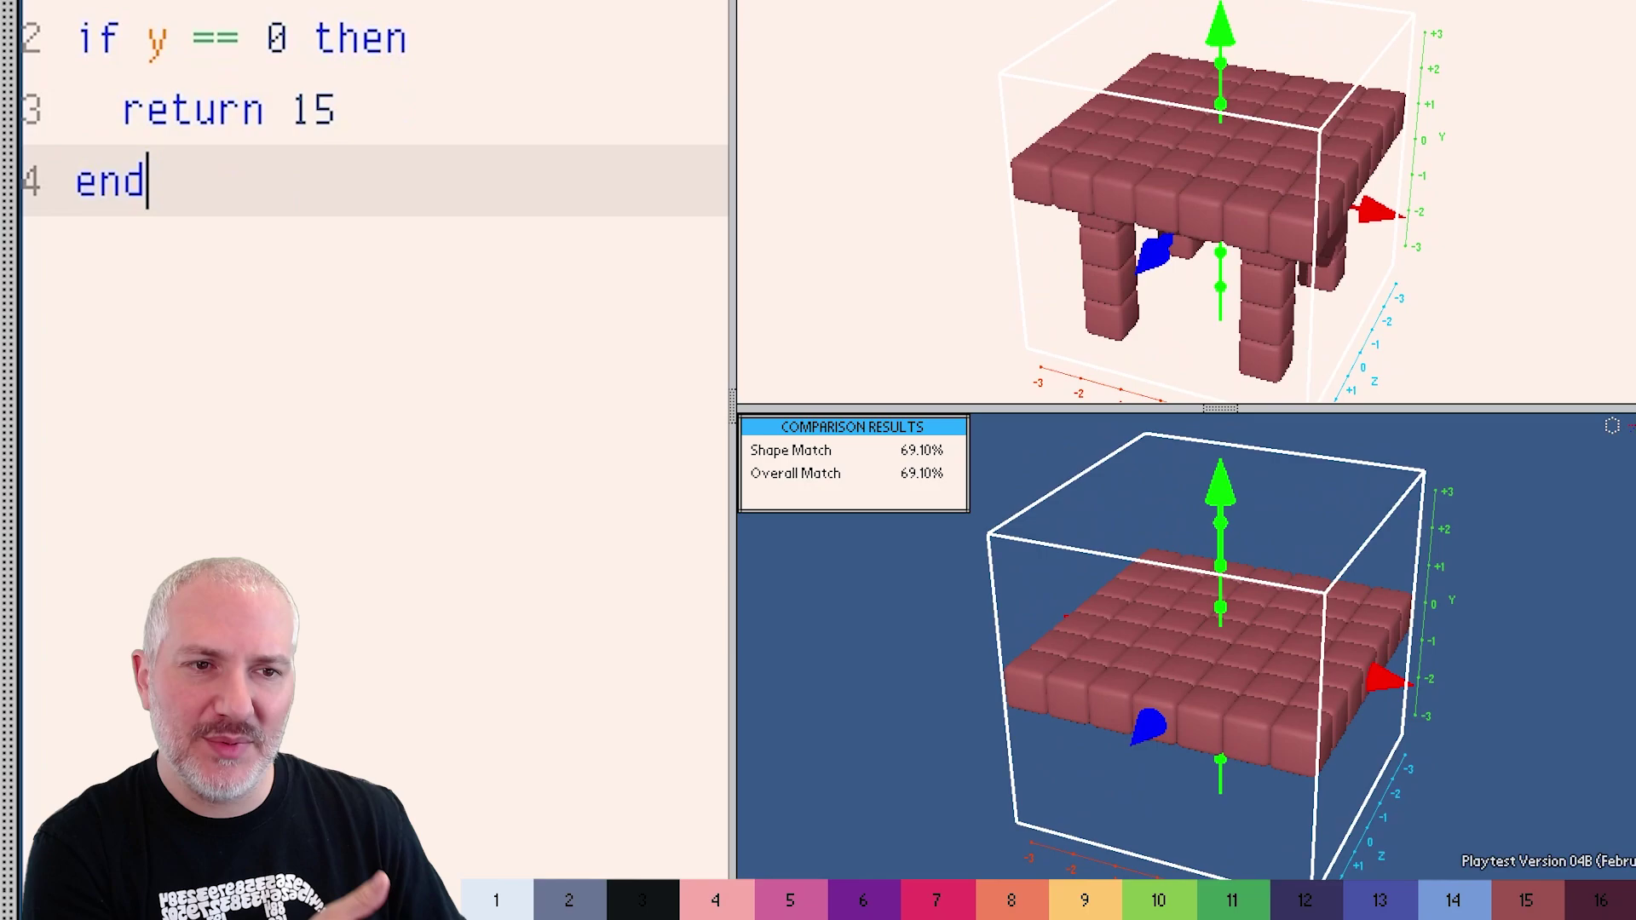
key("Return")
key("Return")
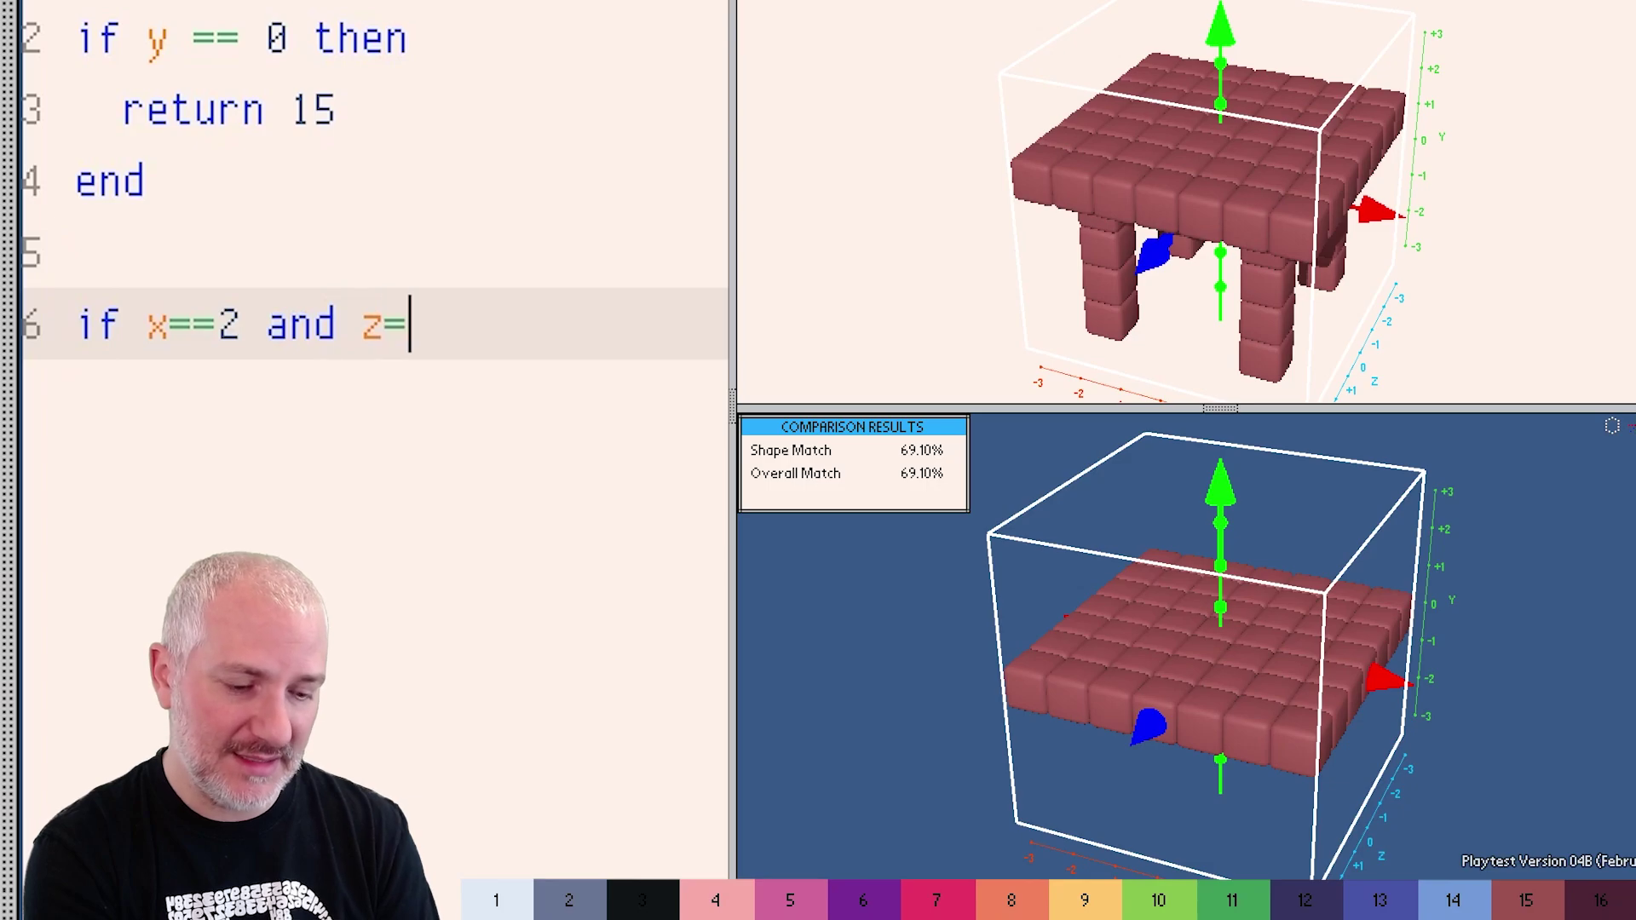
type("if x==2 and z==2 then")
key("Return")
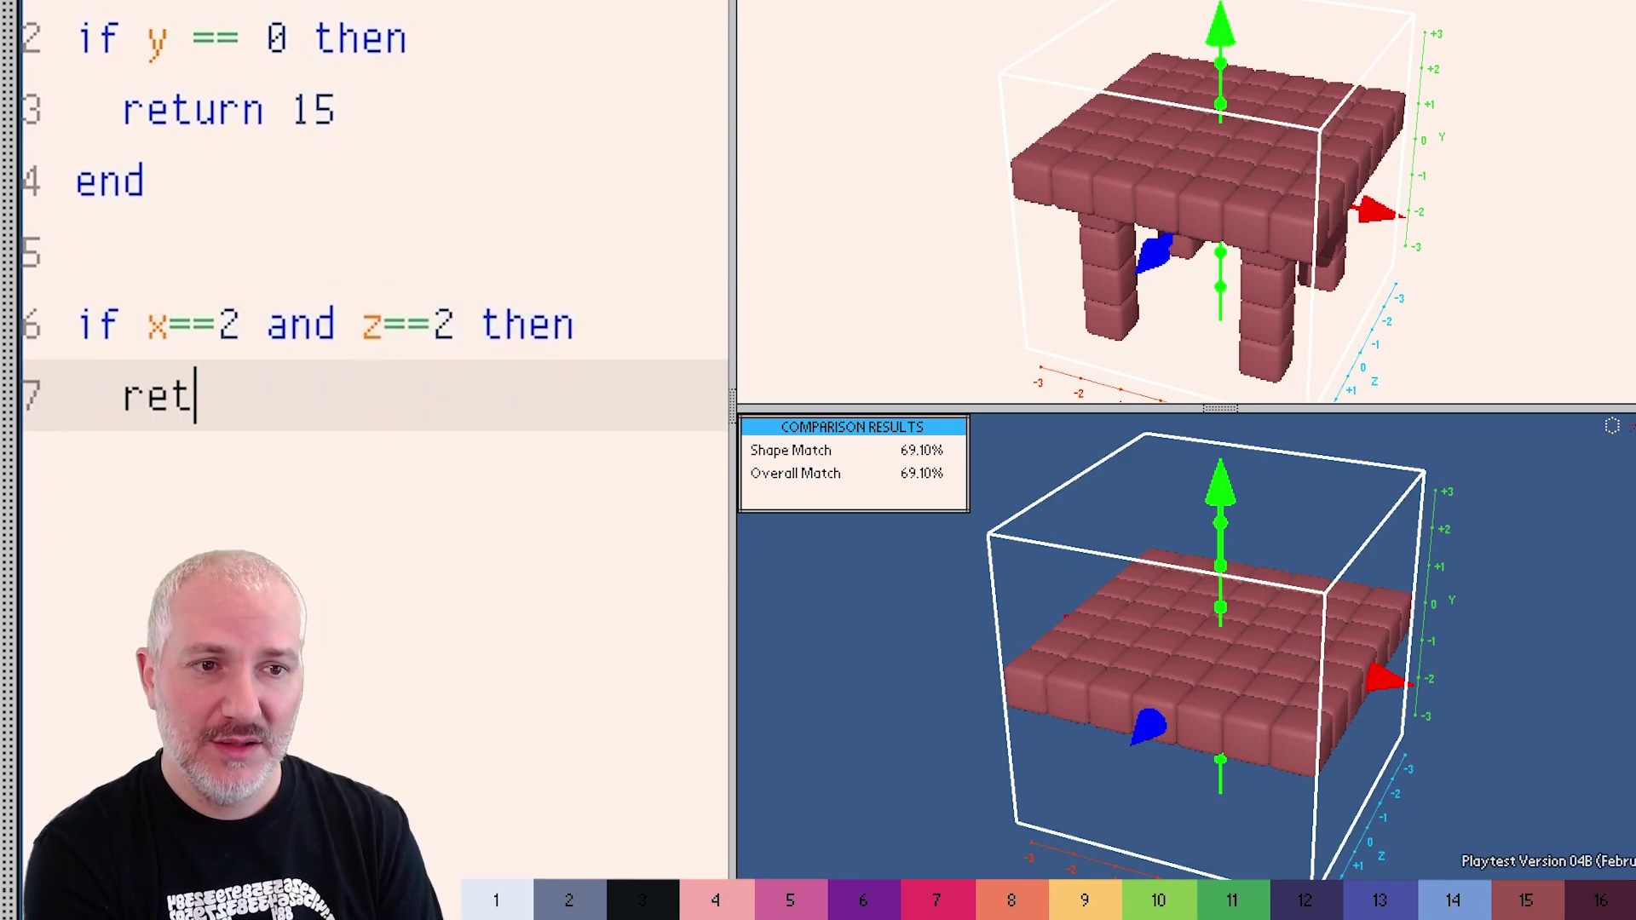
type("return 15")
key("Return")
key("BackSpace")
type("end")
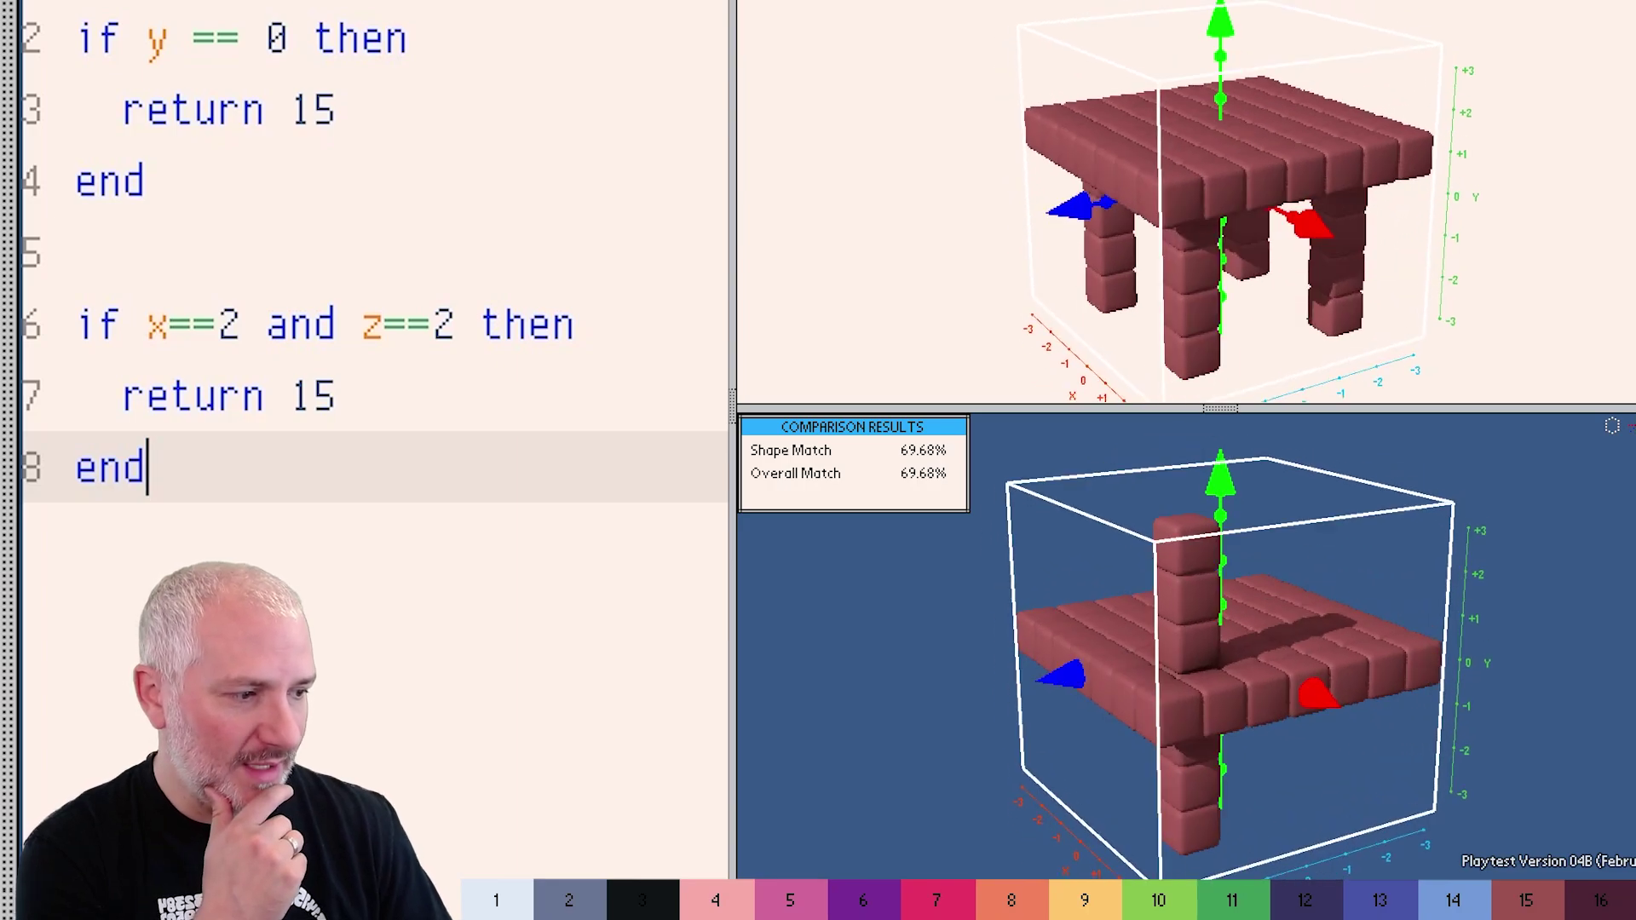
Step: Insert the line "if y < 0 then" above the leg's x==2 and z==2 condition
left_click_drag(1193, 194, 1244, 194)
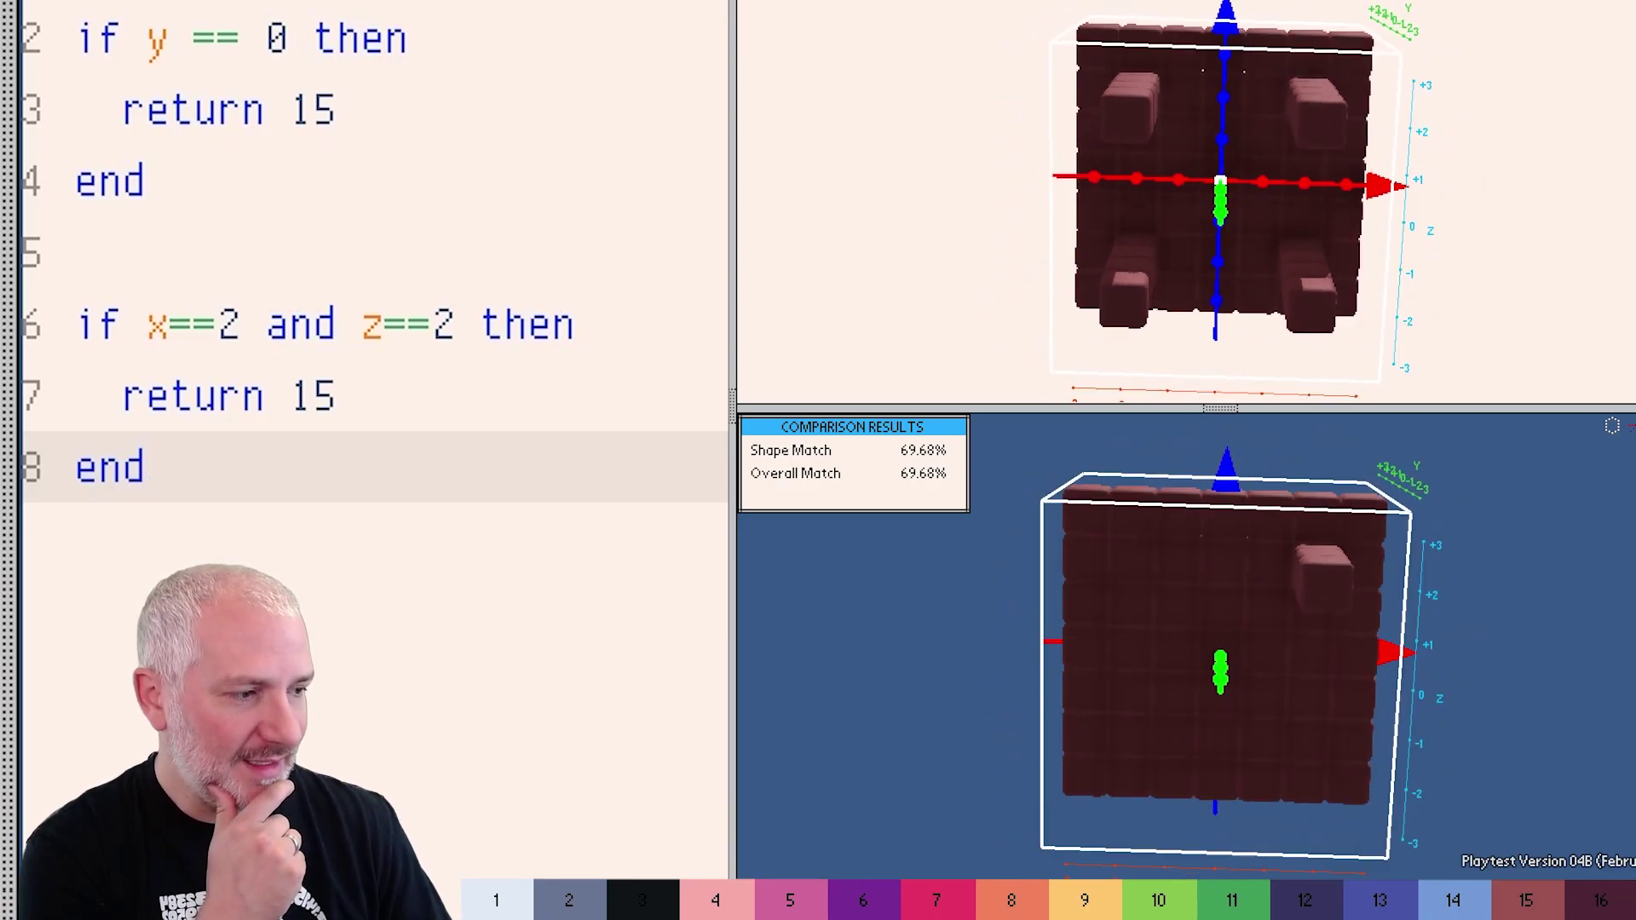
mouse_move(1336, 121)
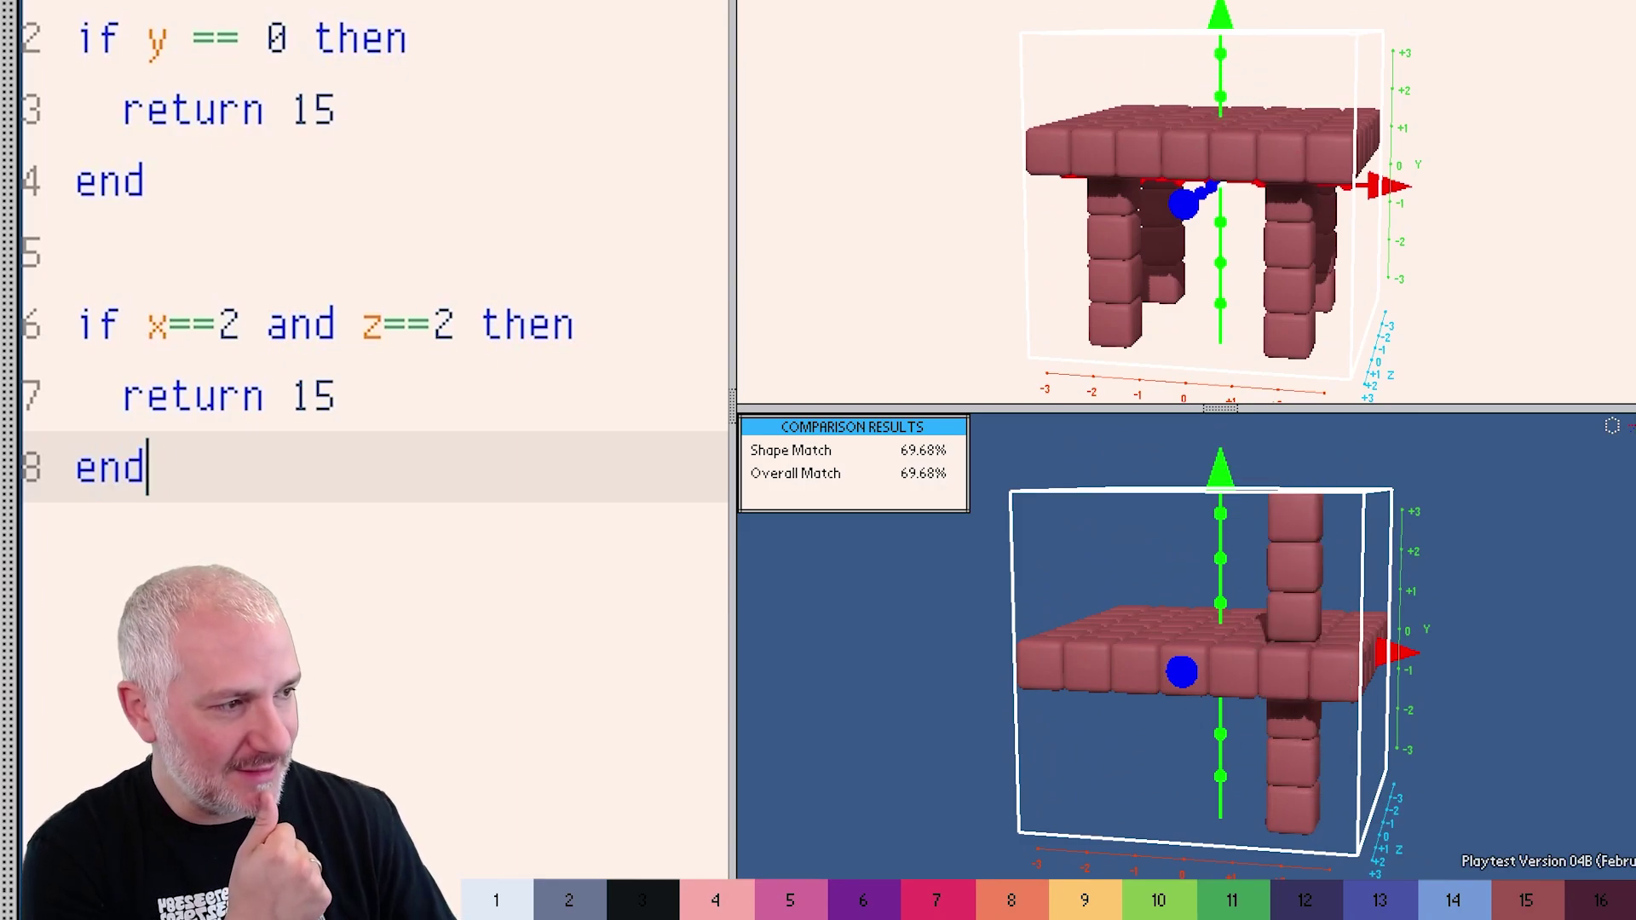
mouse_move(1251, 227)
left_mouse_down()
mouse_move(1220, 177)
mouse_move(1270, 239)
left_mouse_up()
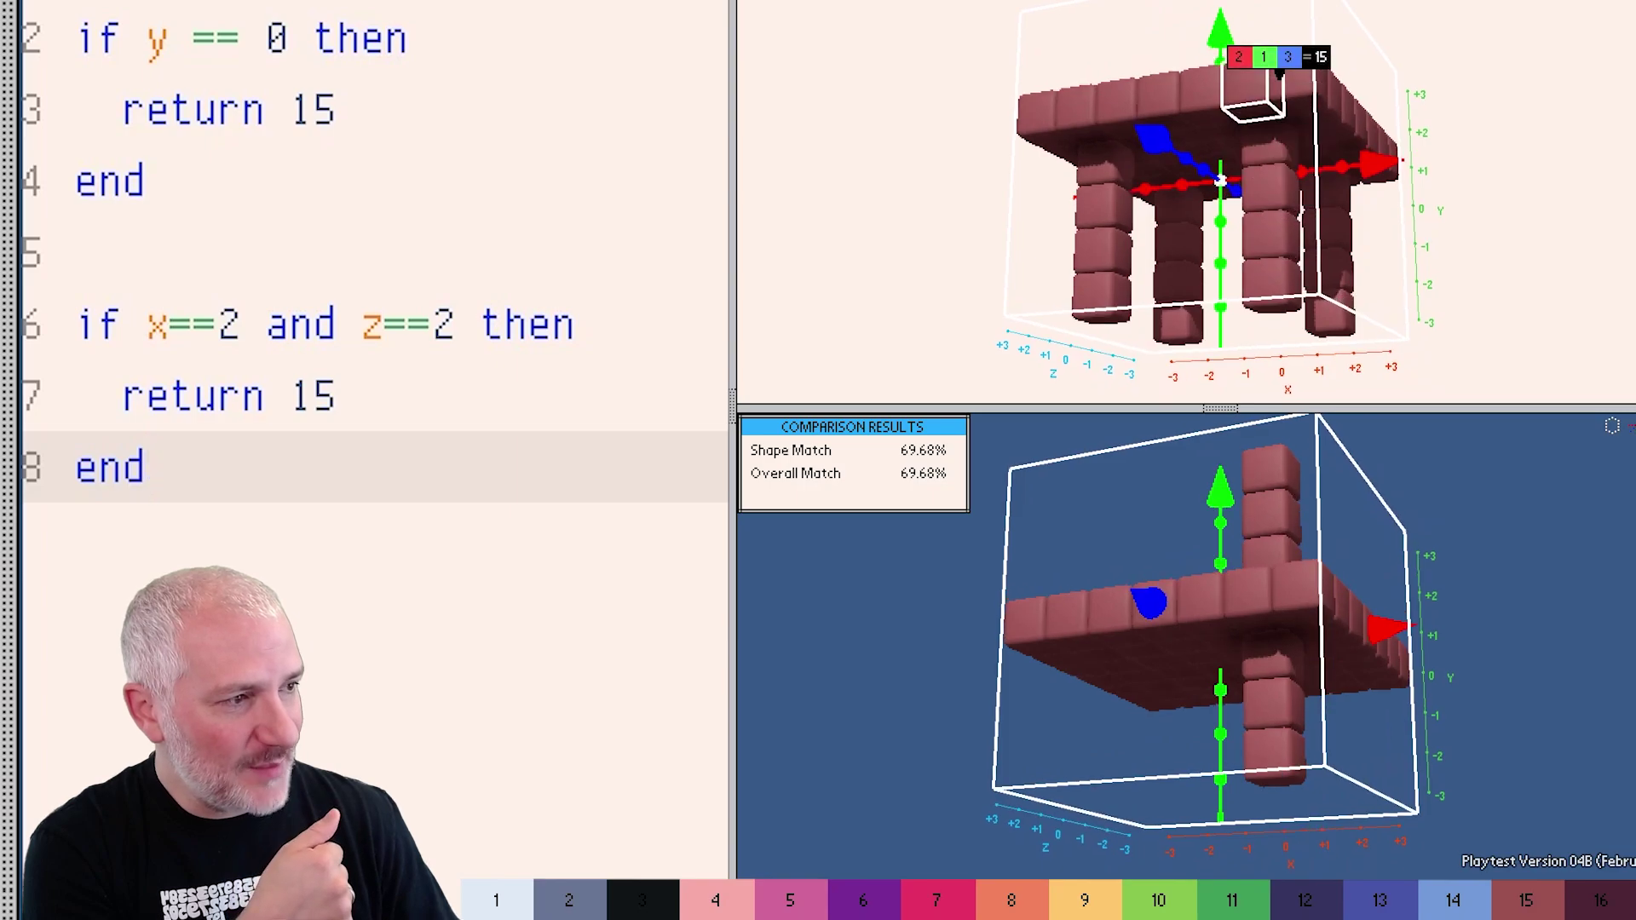
scroll(375, 341, "down", 1)
scroll(375, 341, "down", 1)
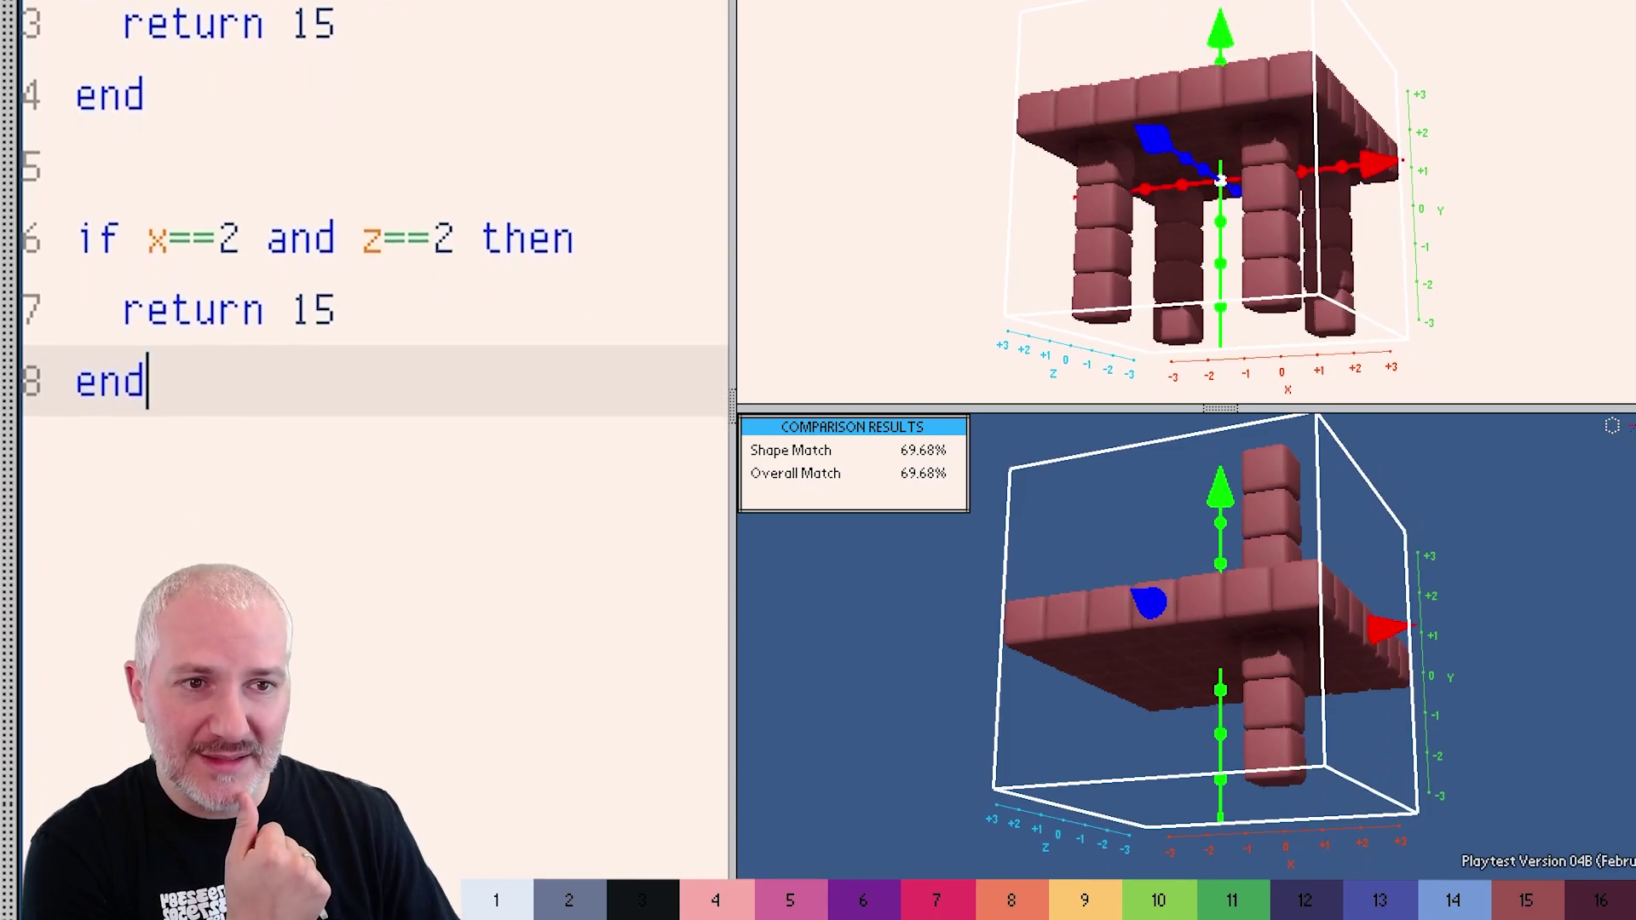
left_click(76, 123)
key("Return")
type("i")
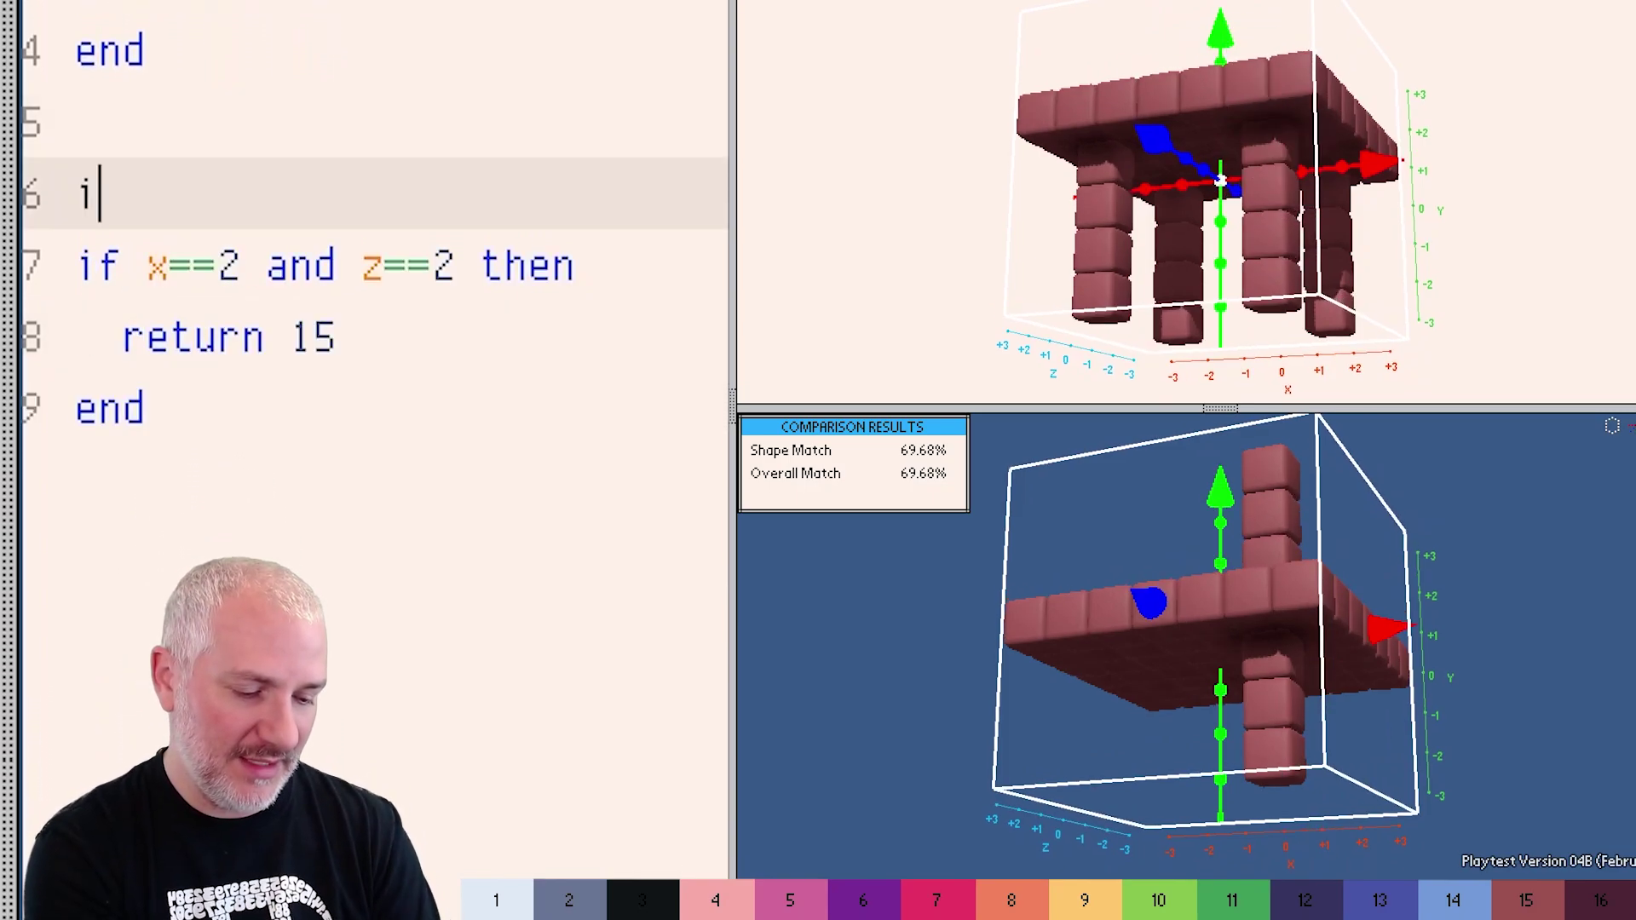
type("f y < 0 then")
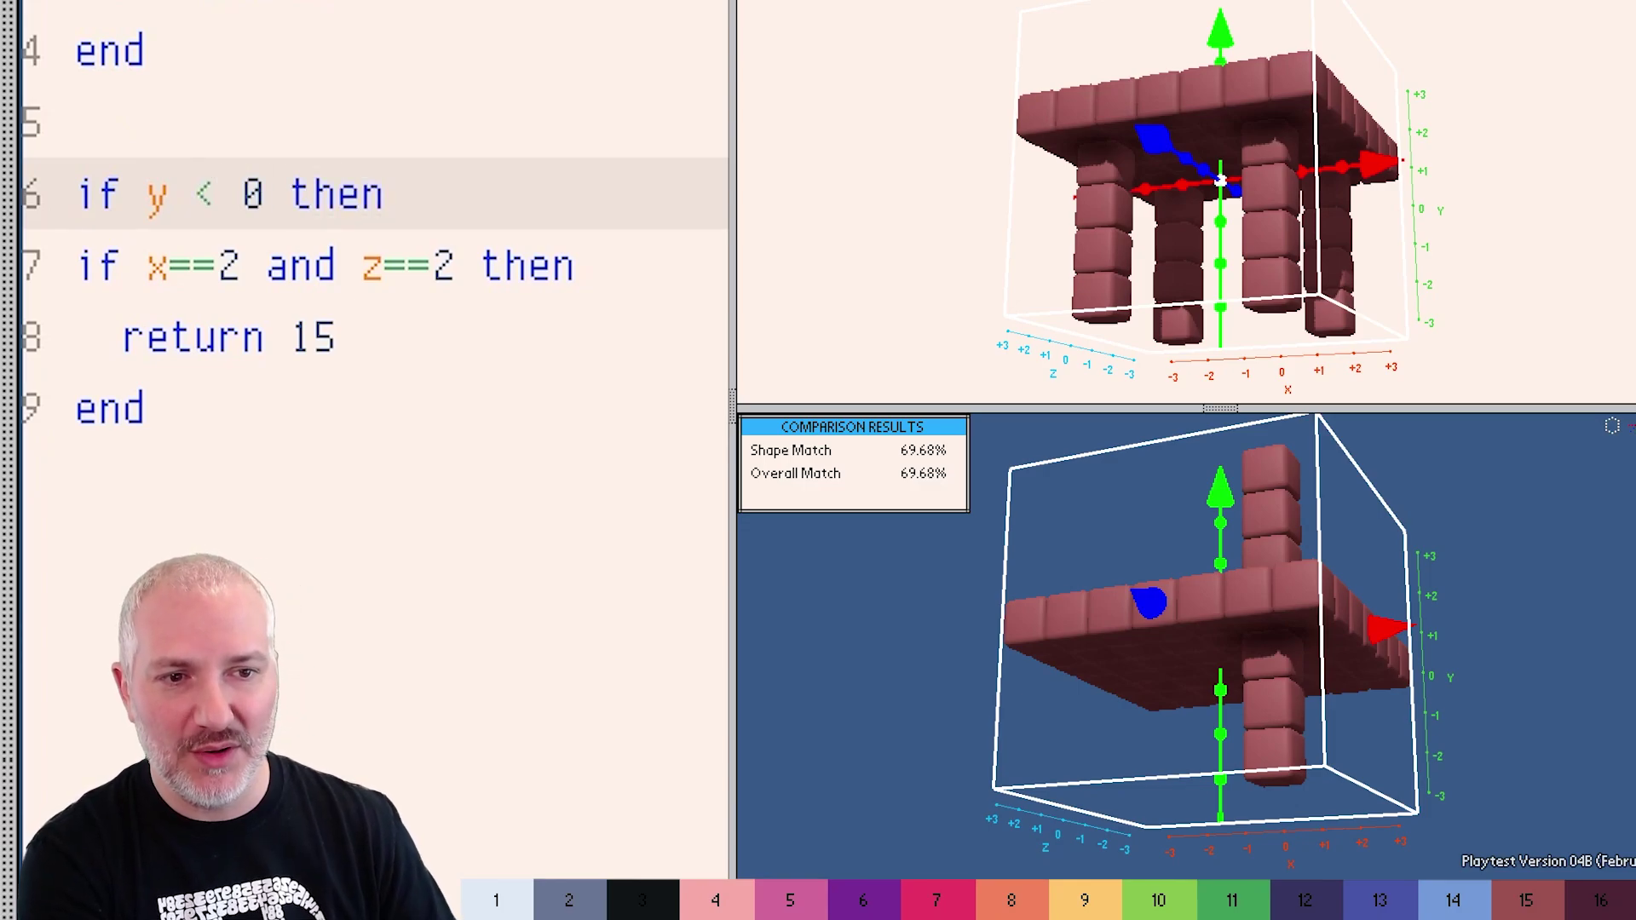
Step: Indent the leg block inside the y < 0 condition and close that condition with "end"
left_click_drag(145, 409, 76, 266)
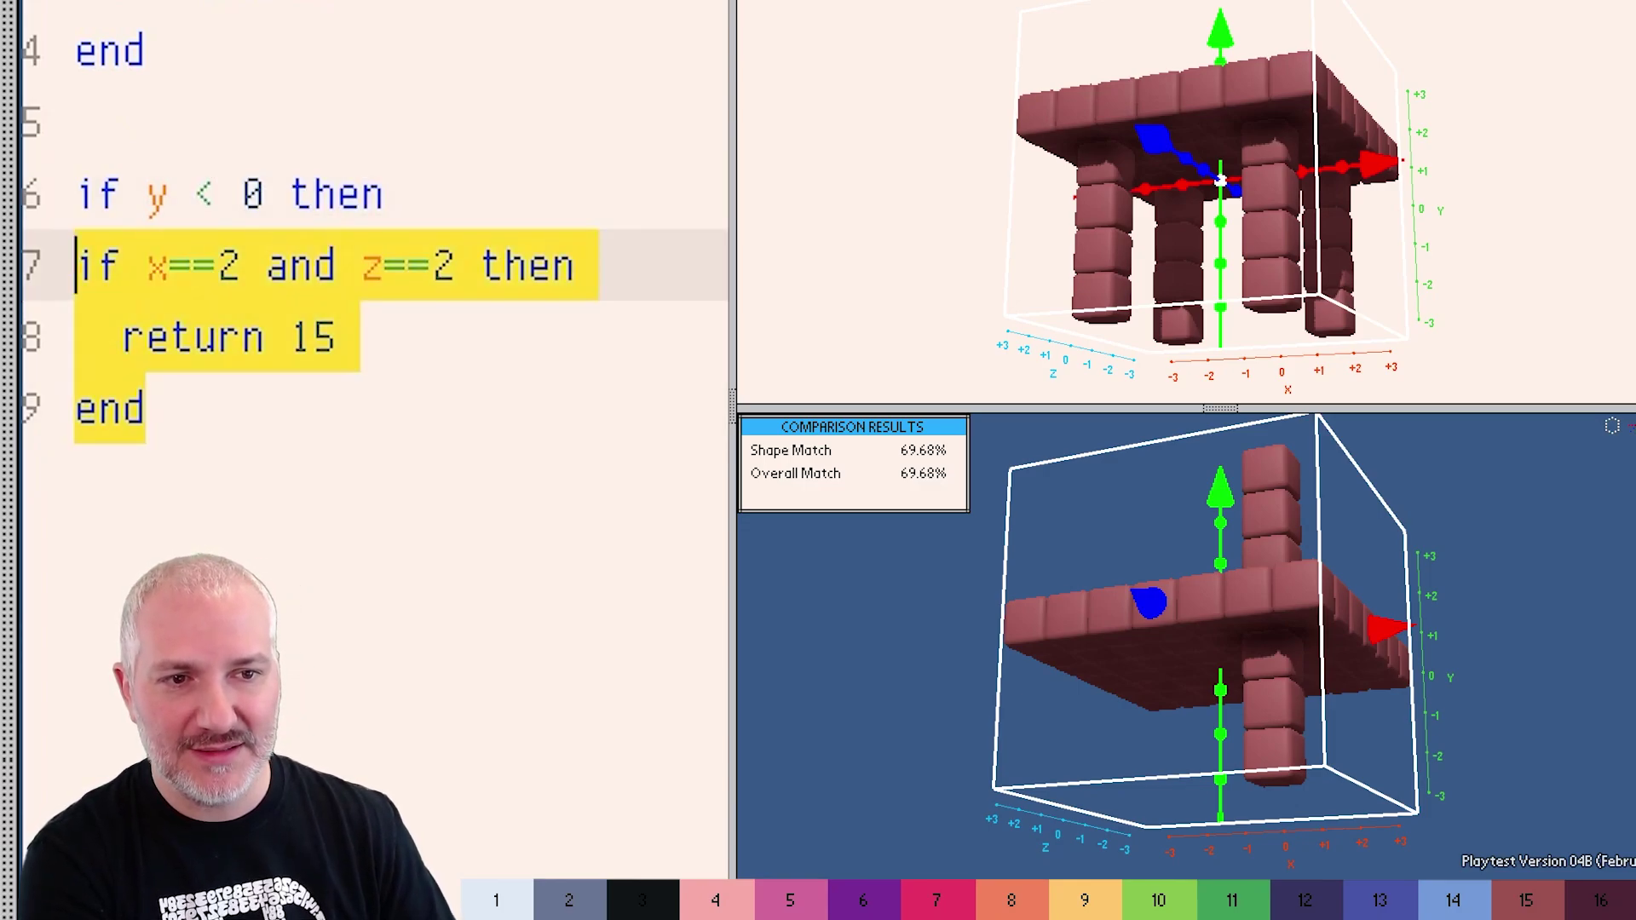
key("Tab")
left_click(195, 410)
key("Return")
type("end")
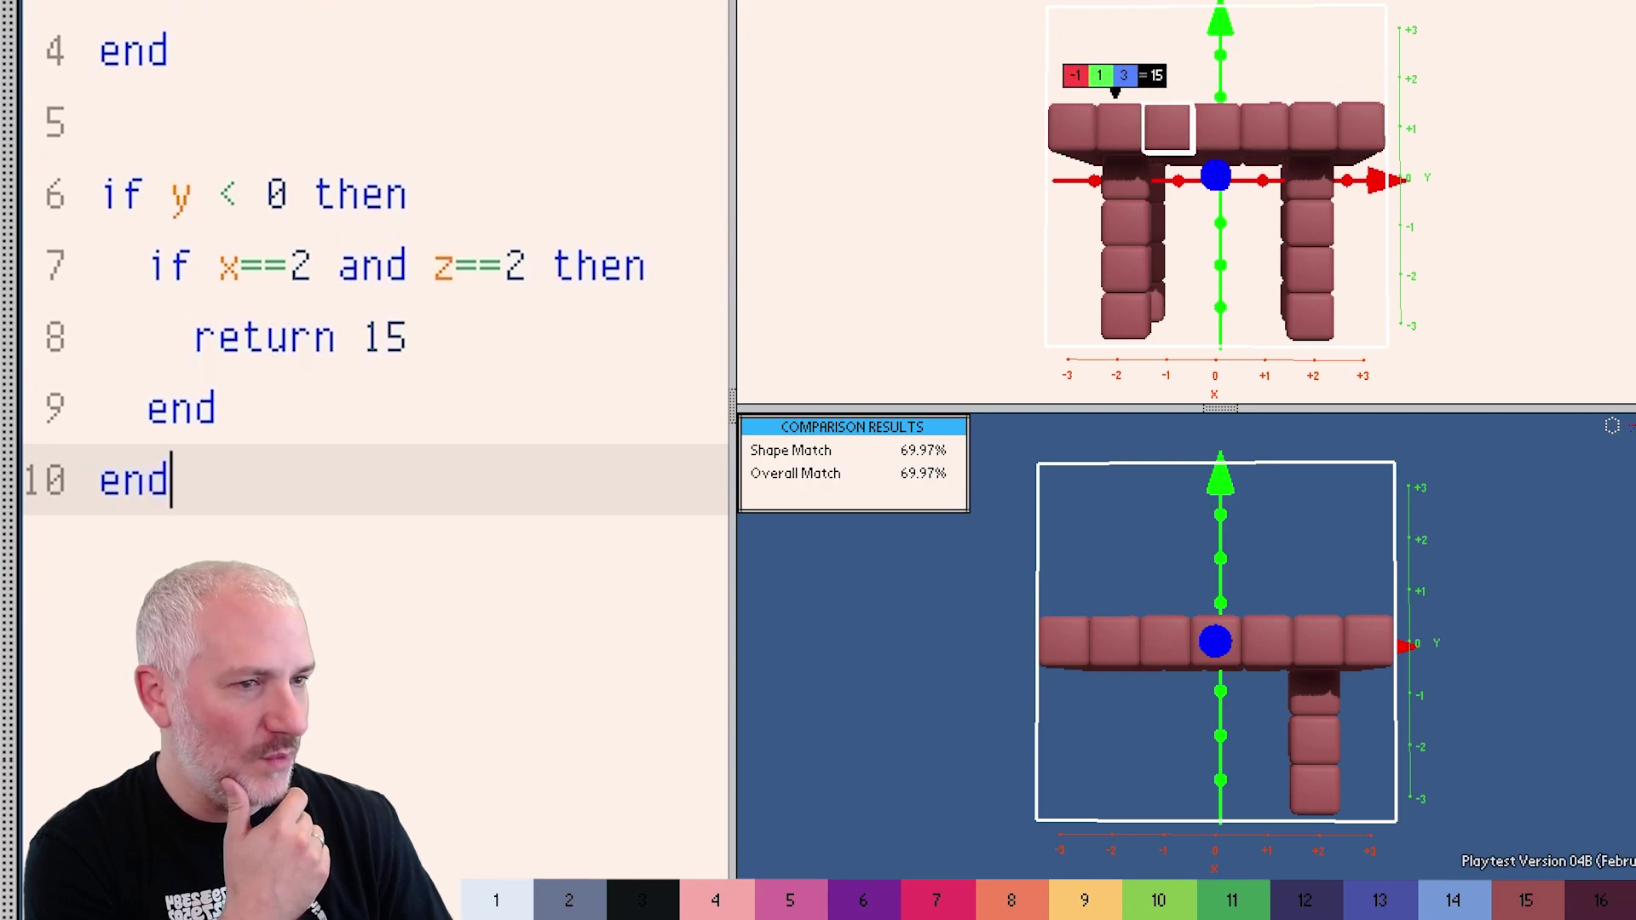
Step: Change the tabletop condition to y == 1 and the leg height condition to y < 1
scroll(375, 340, "up", 3)
double_click(301, 107)
type("1 then")
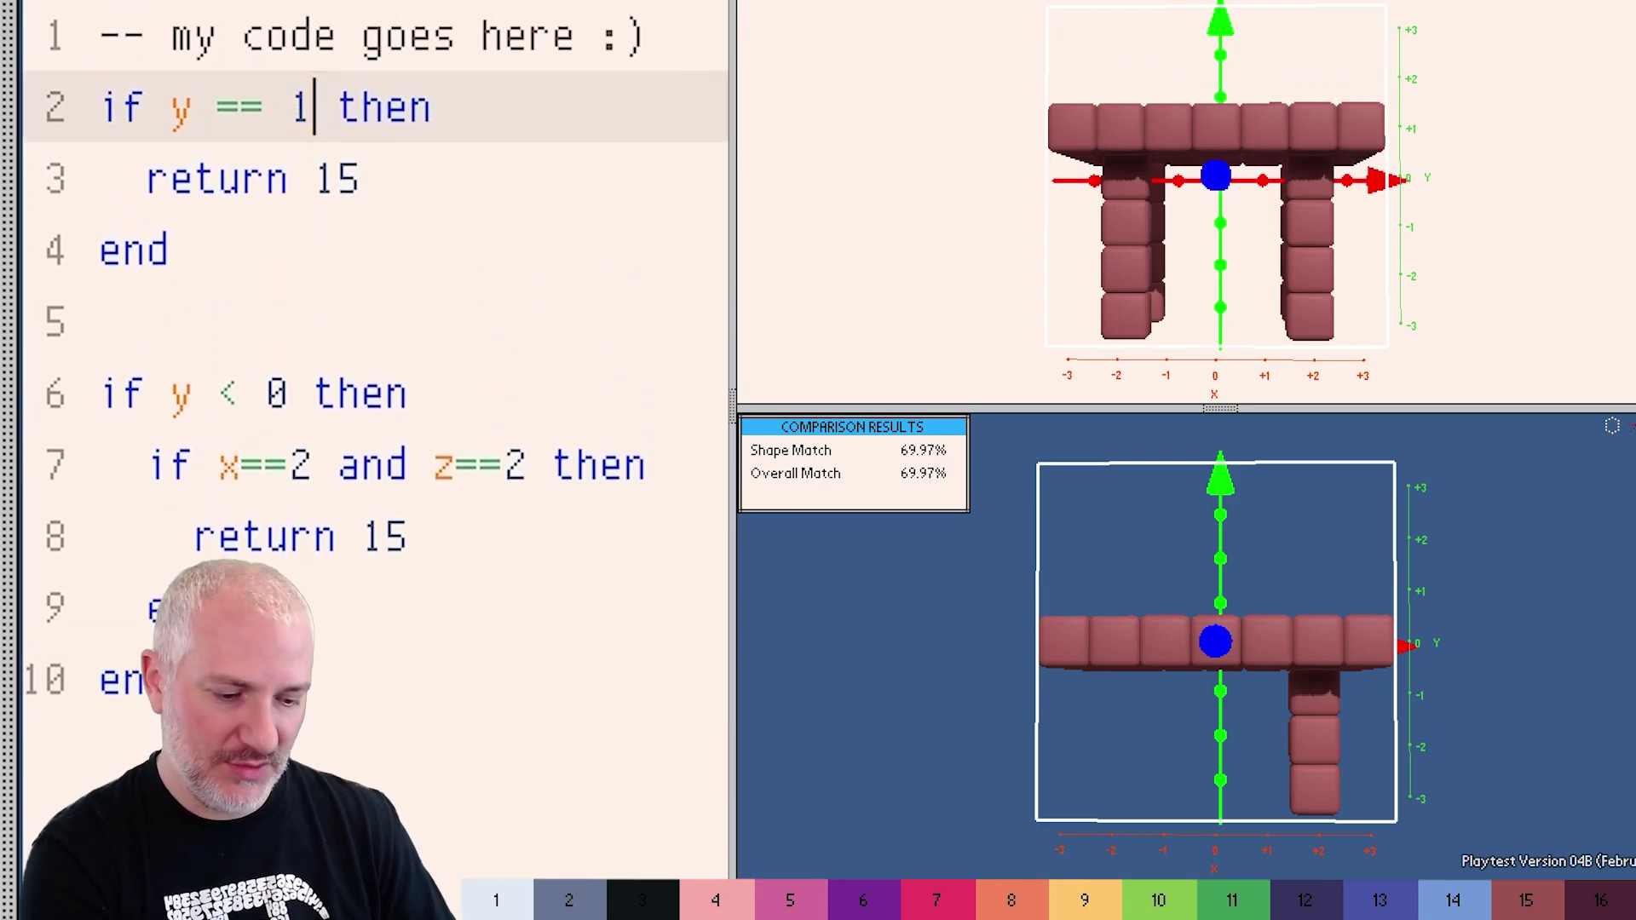
scroll(375, 341, "down", 3)
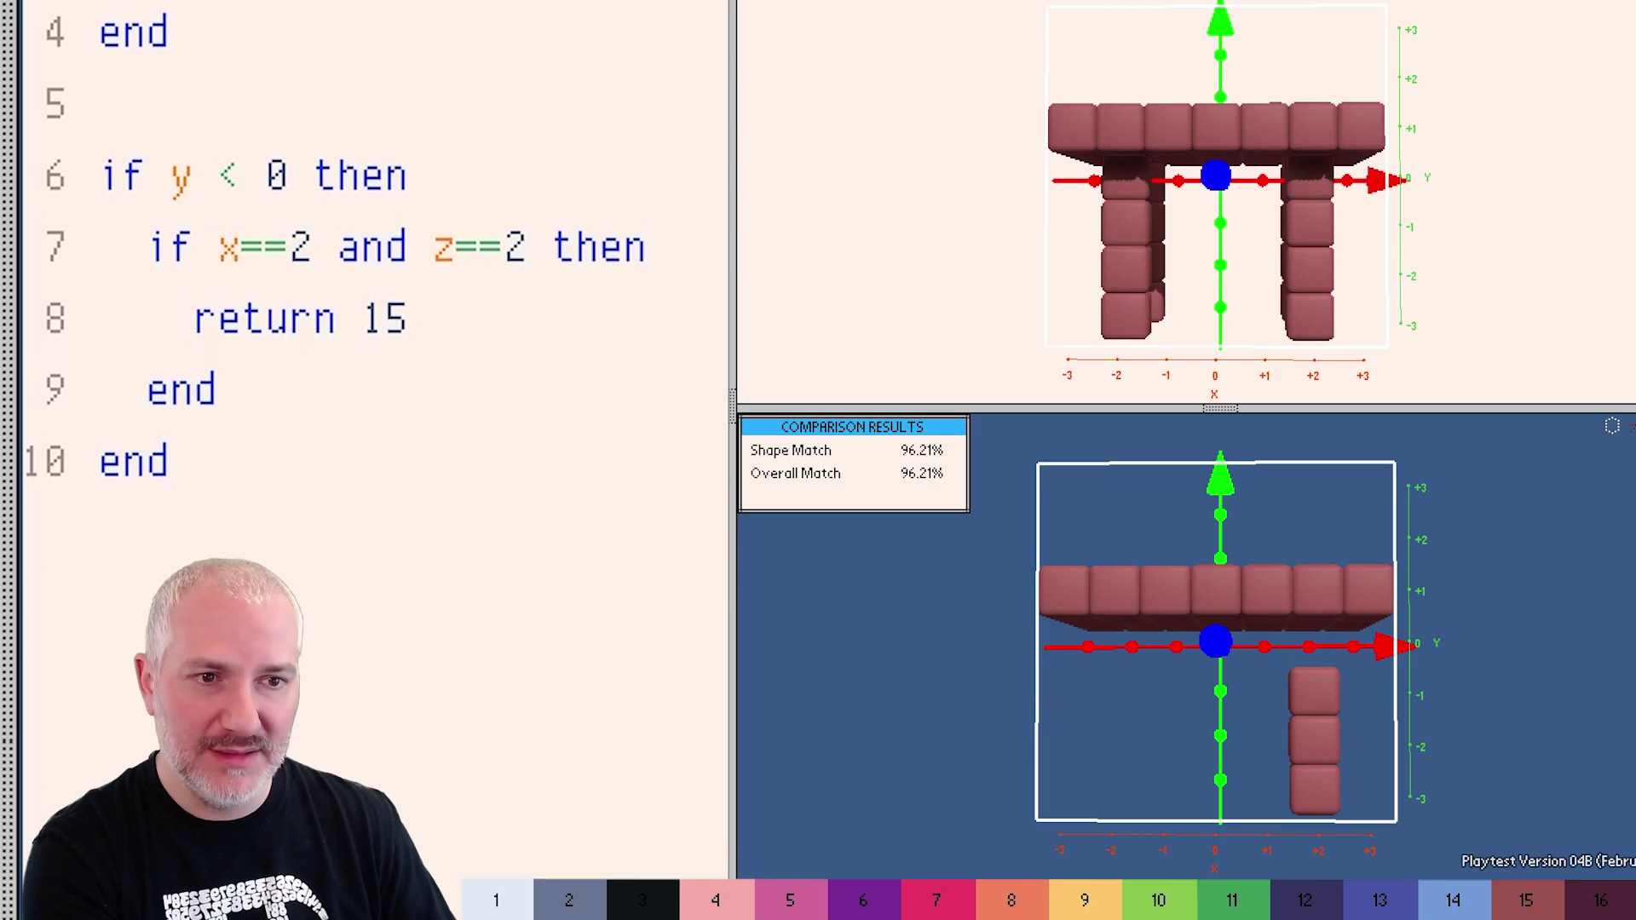
double_click(277, 176)
type("1")
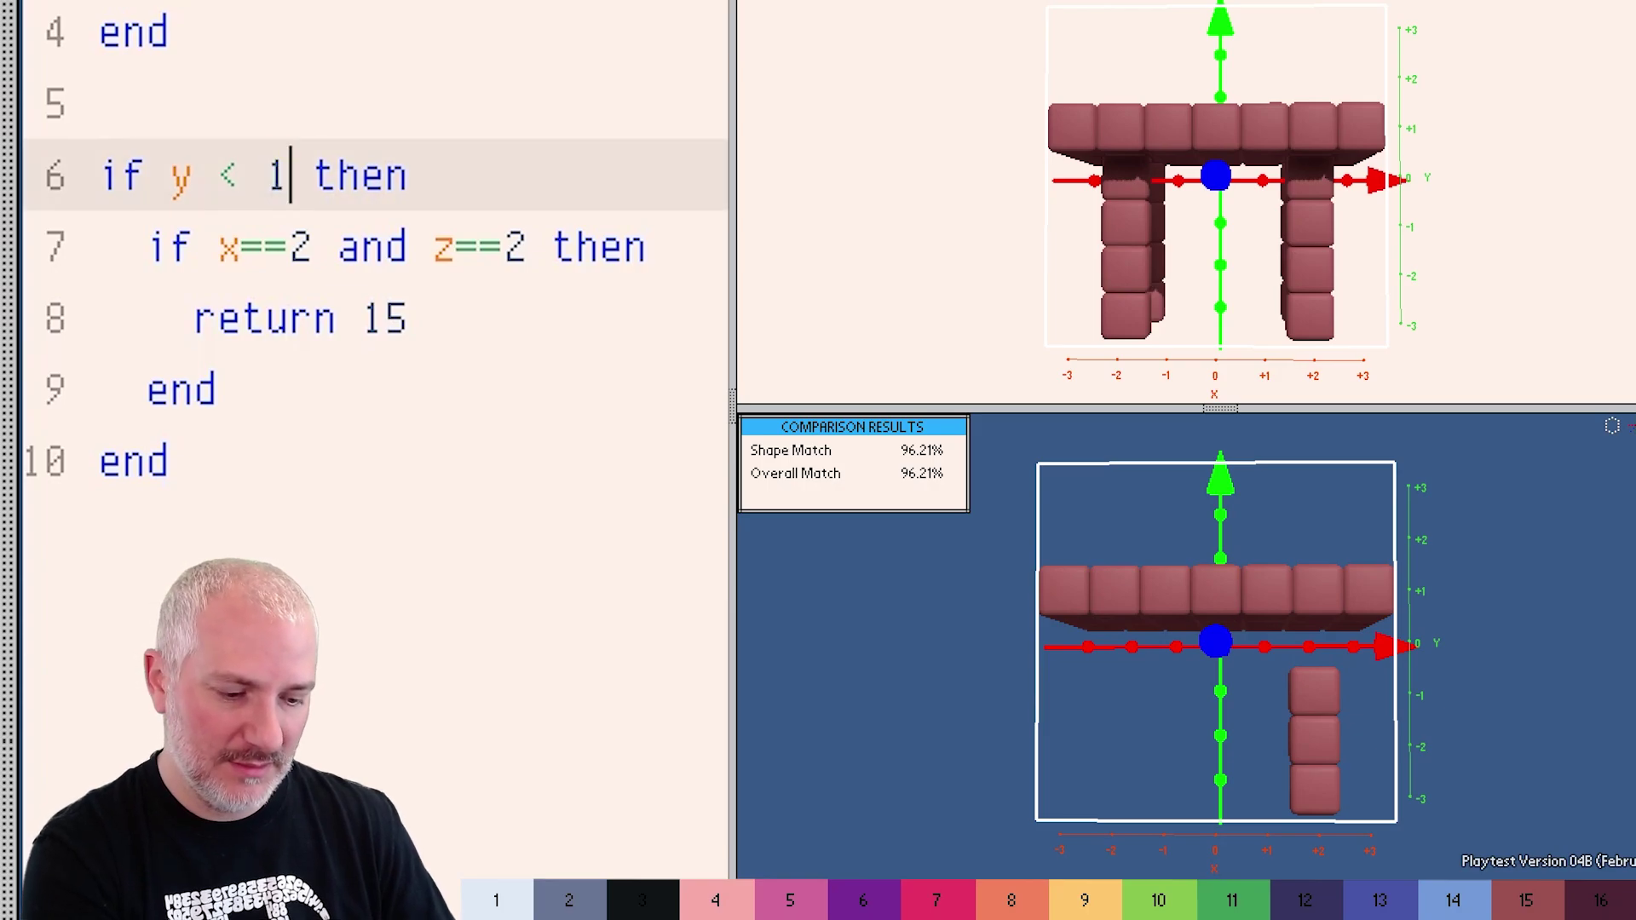
Step: Add a second leg block inside the y < 1 condition: "if x==-2 and z==2 then", "return 15", "end"
mouse_move(1221, 681)
left_mouse_down()
mouse_move(1142, 673)
mouse_move(1060, 550)
left_mouse_up()
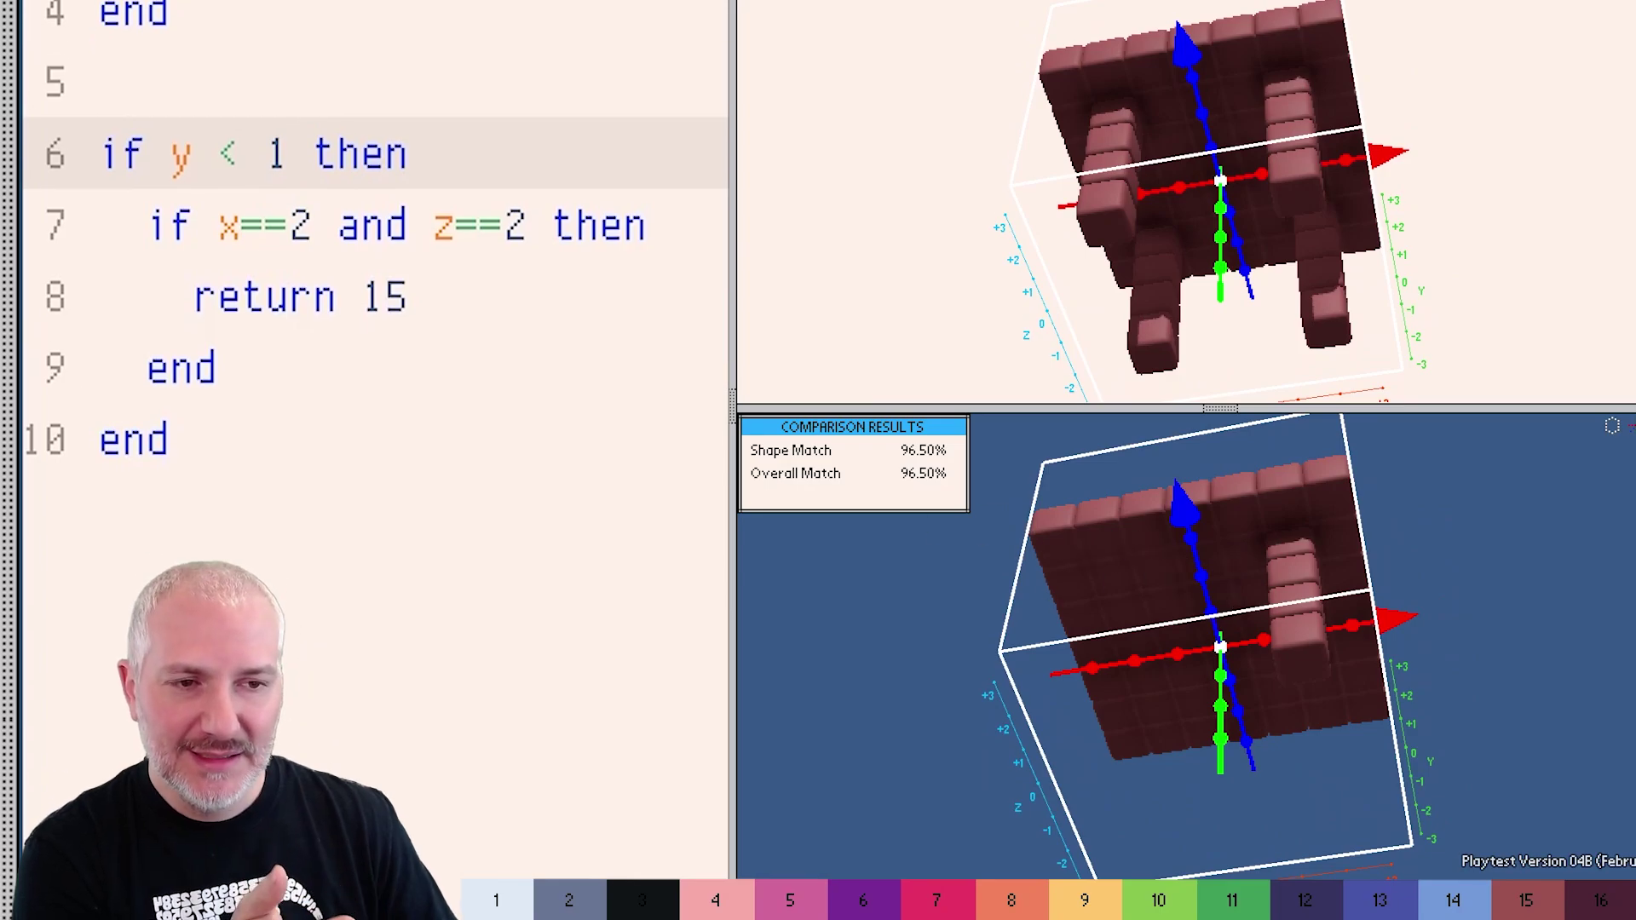
key("Down")
key("Down")
key("Down")
key("Return")
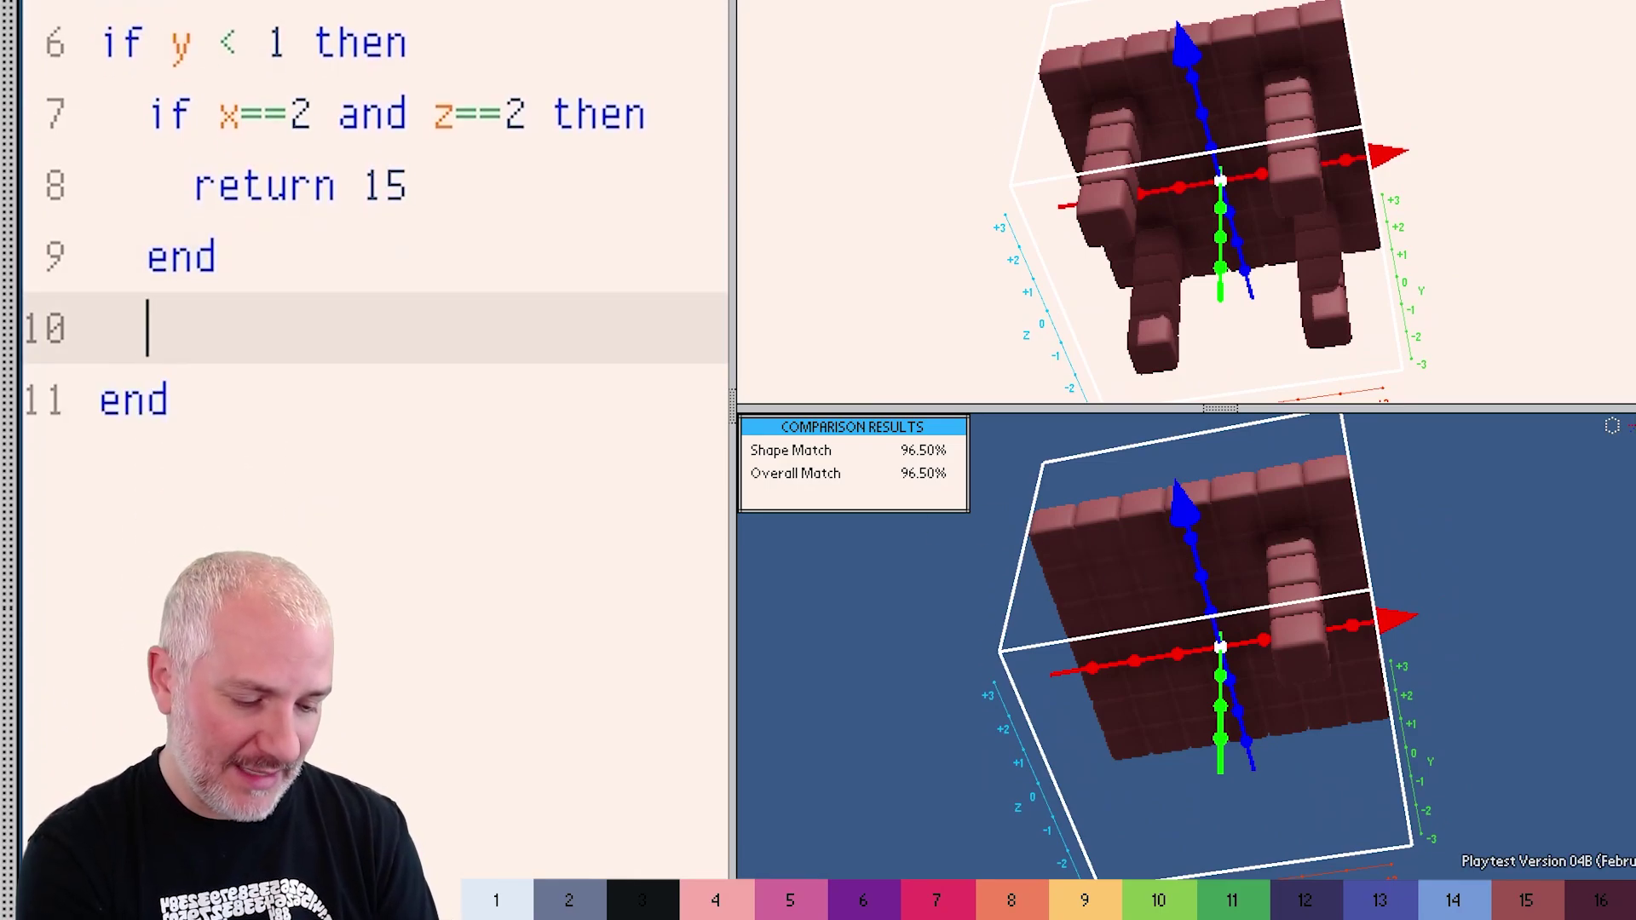
type("if x==")
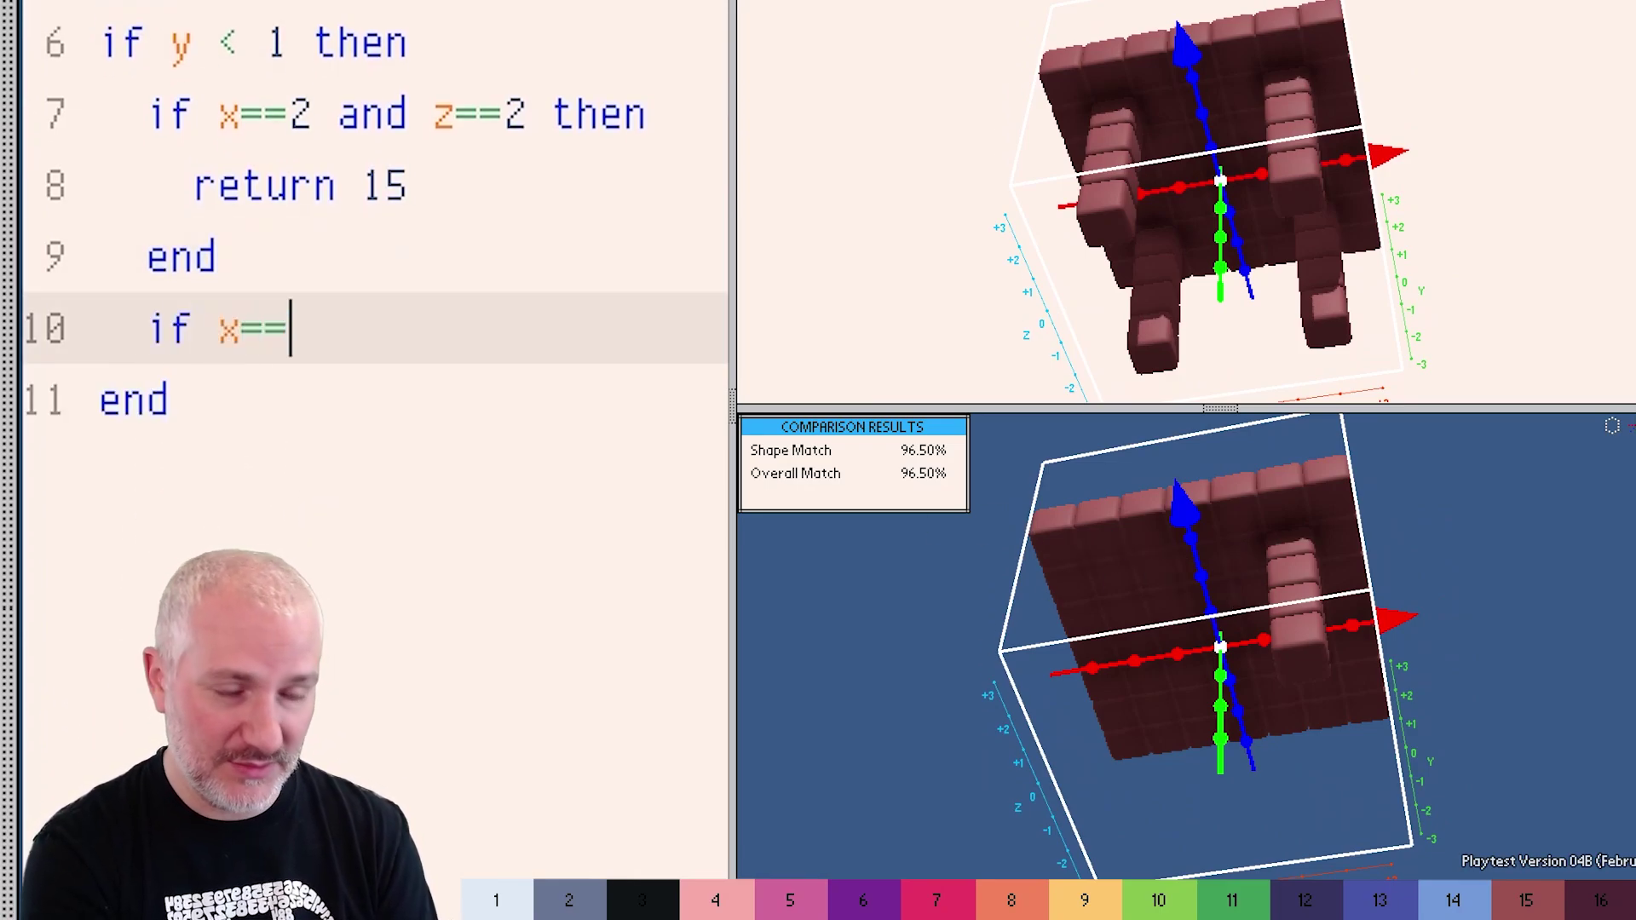
type("-2 and z=")
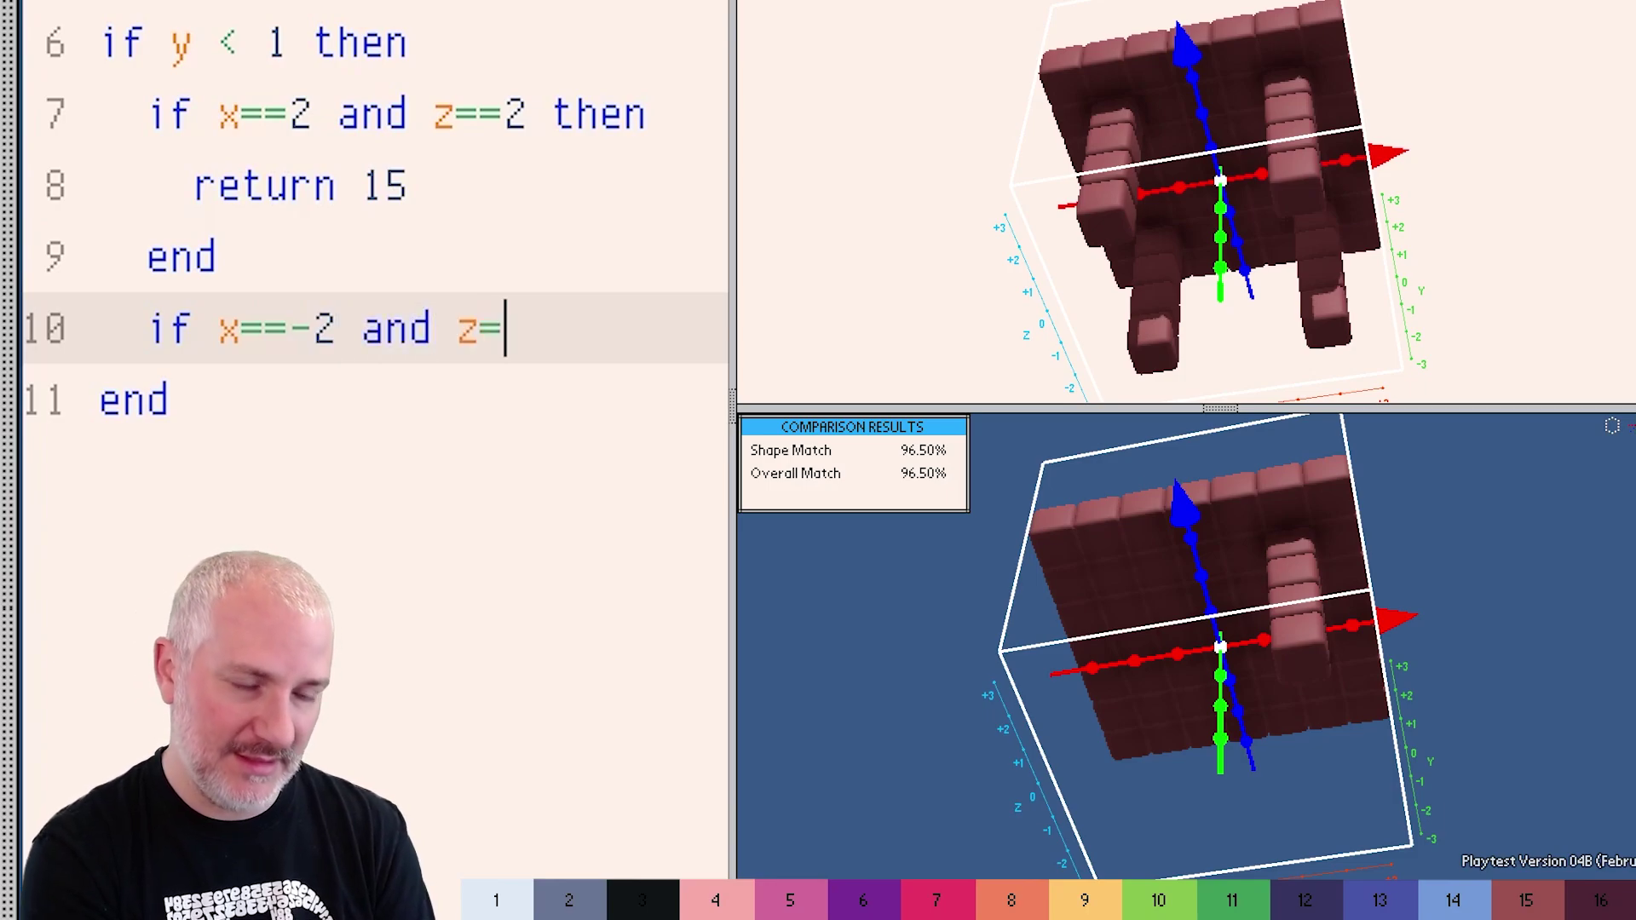
type("=2 then")
key("Return")
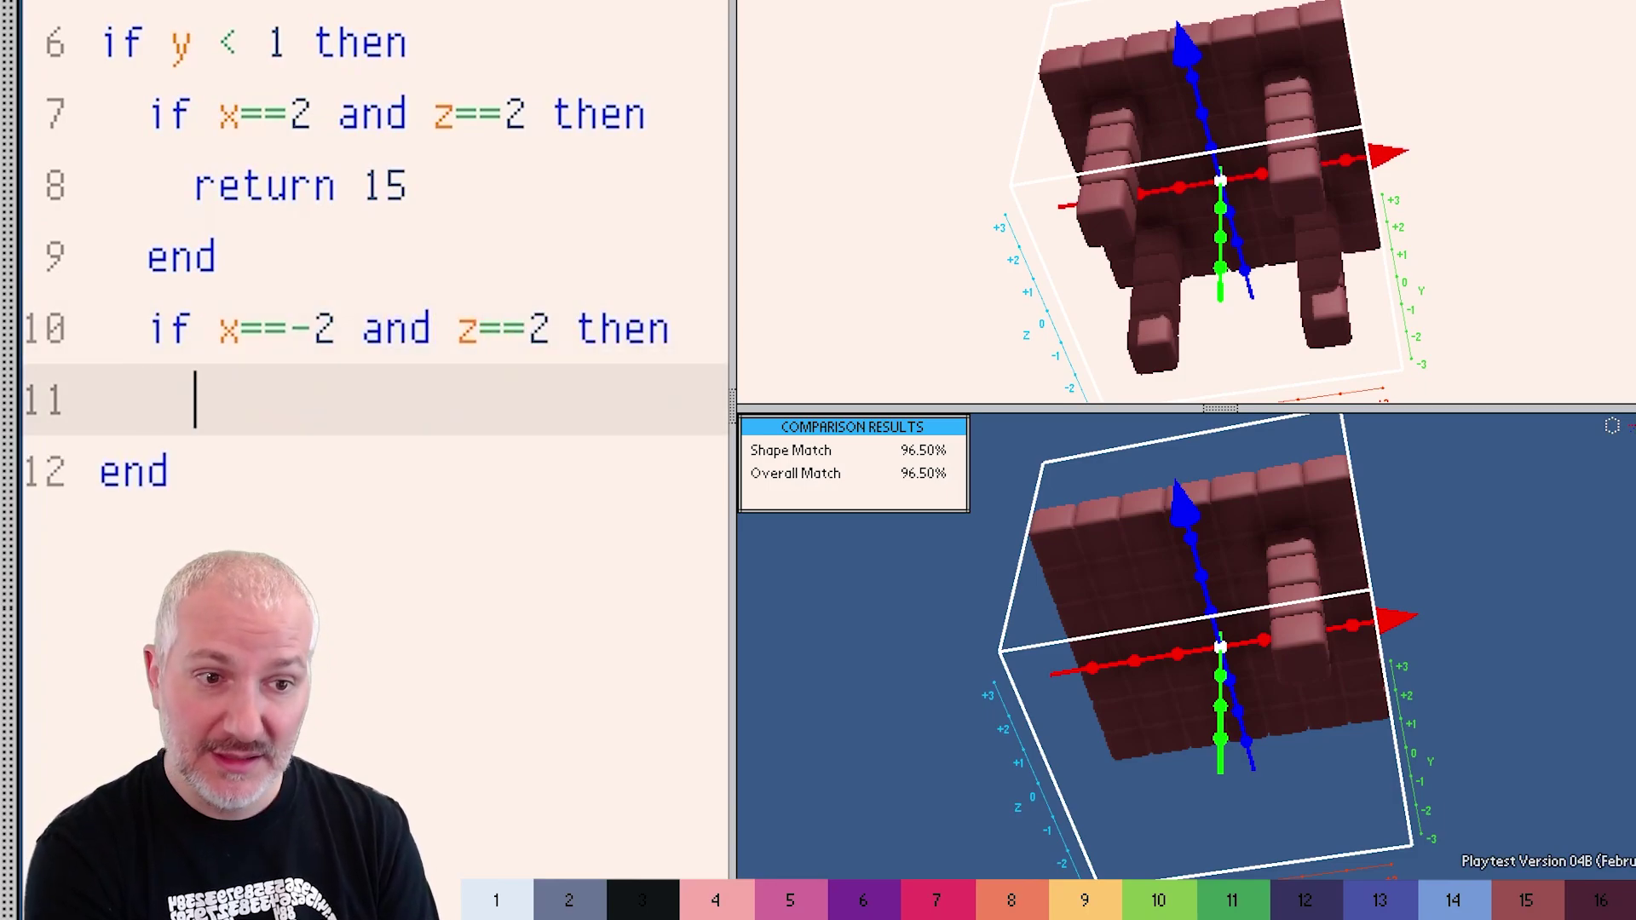
type("return 15")
key("Return")
type("end")
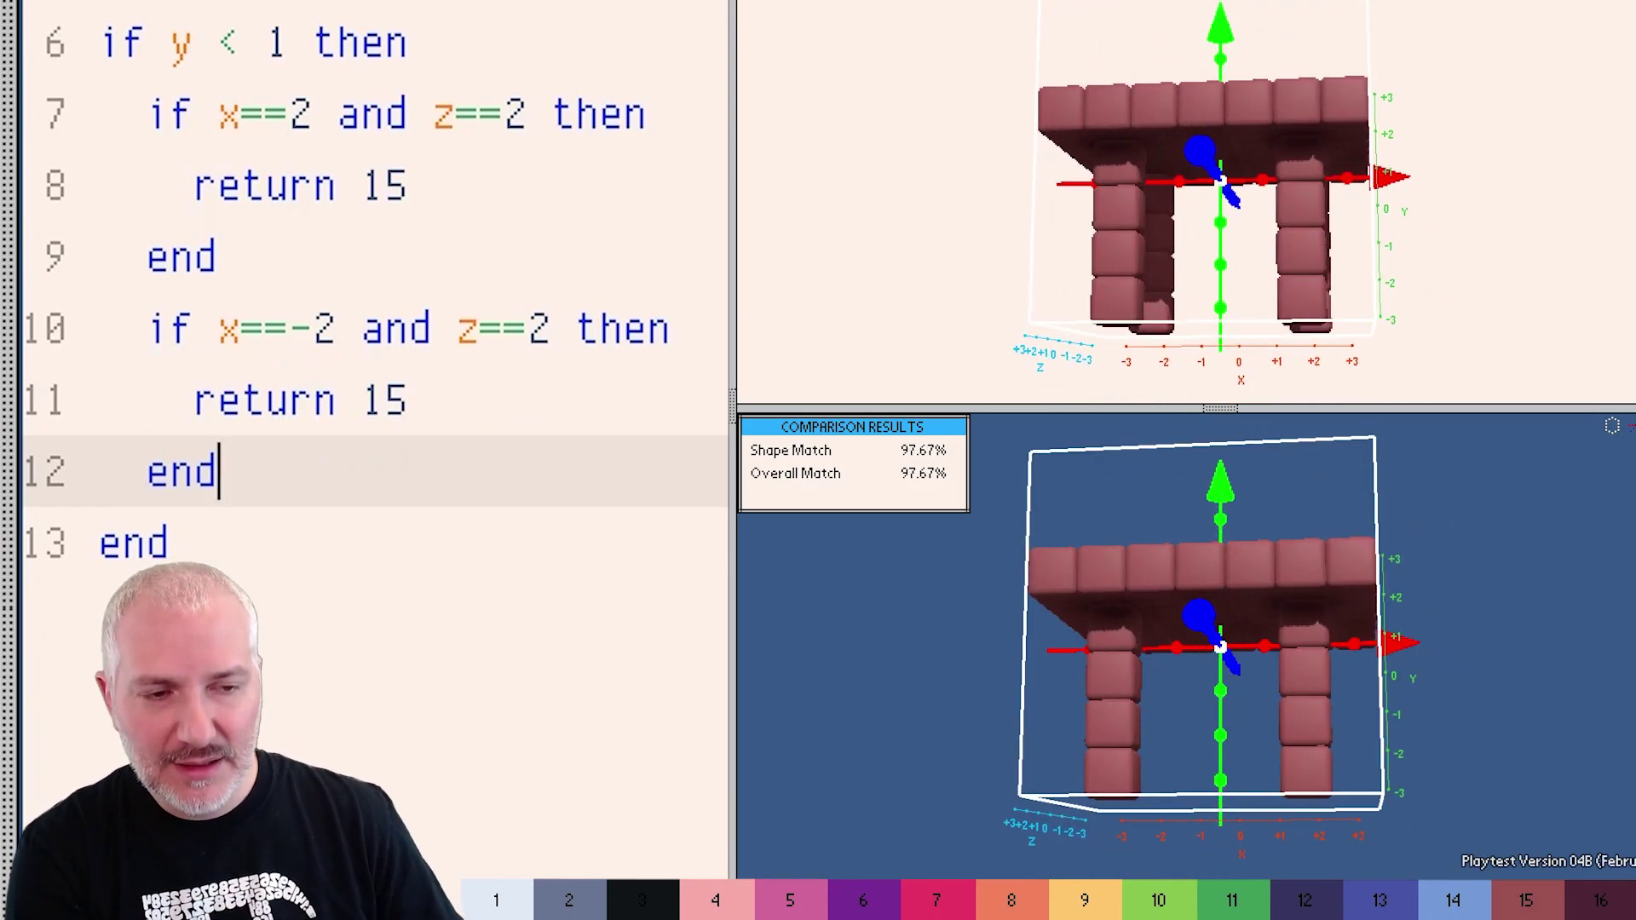
Step: Delete the separate x==-2 and z==2 leg block
left_click_drag(168, 543, 109, 4)
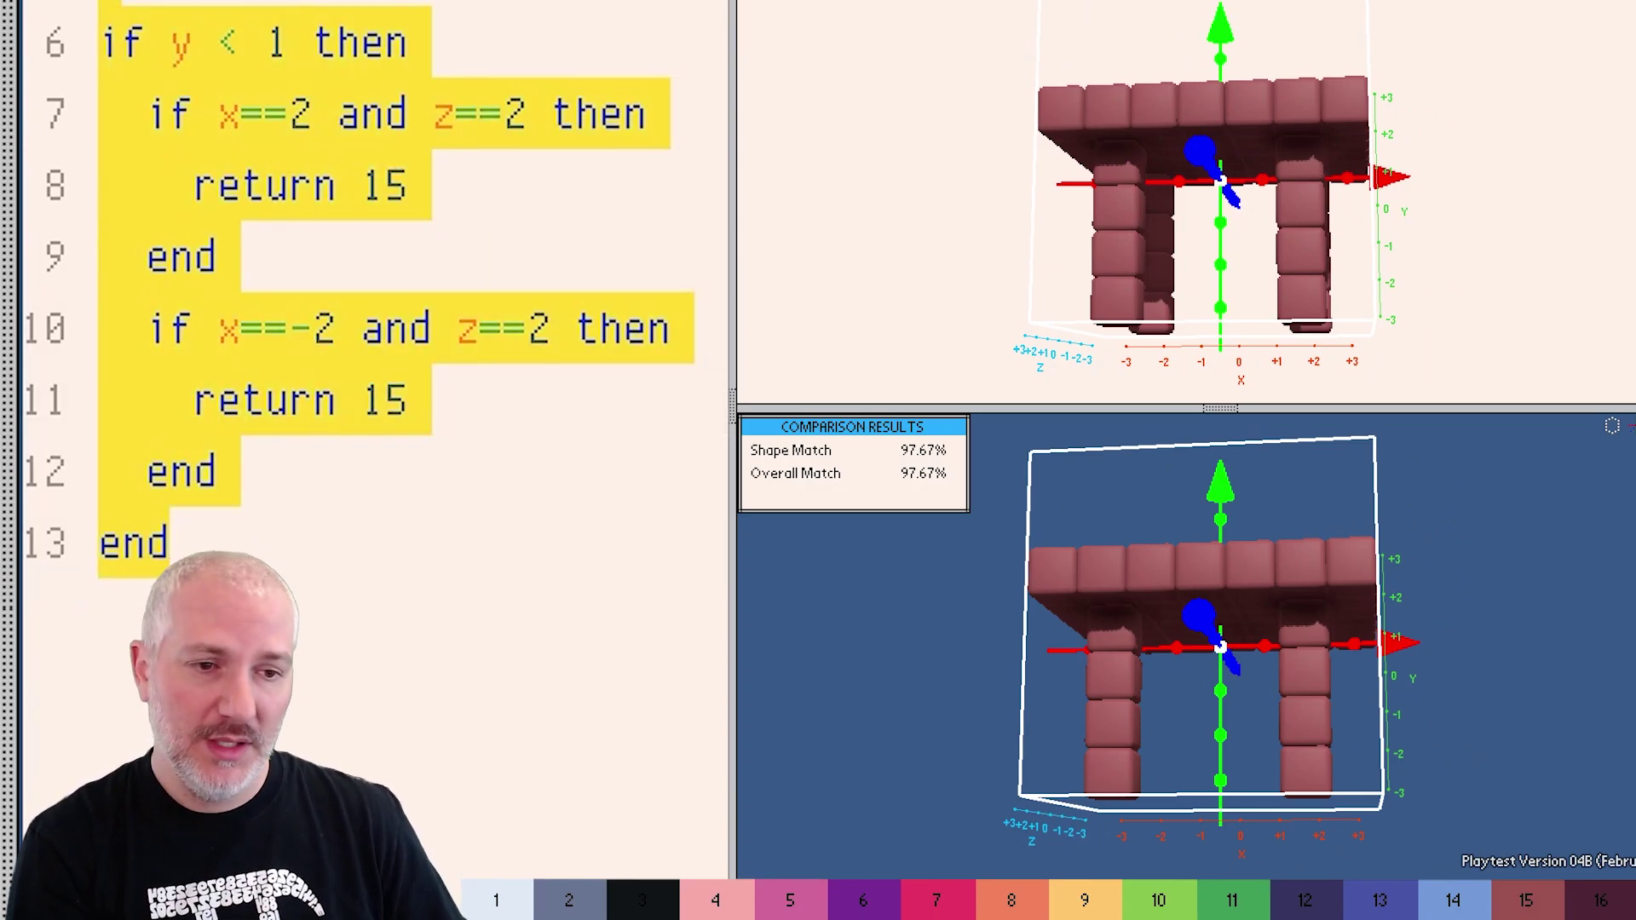
left_click(170, 543)
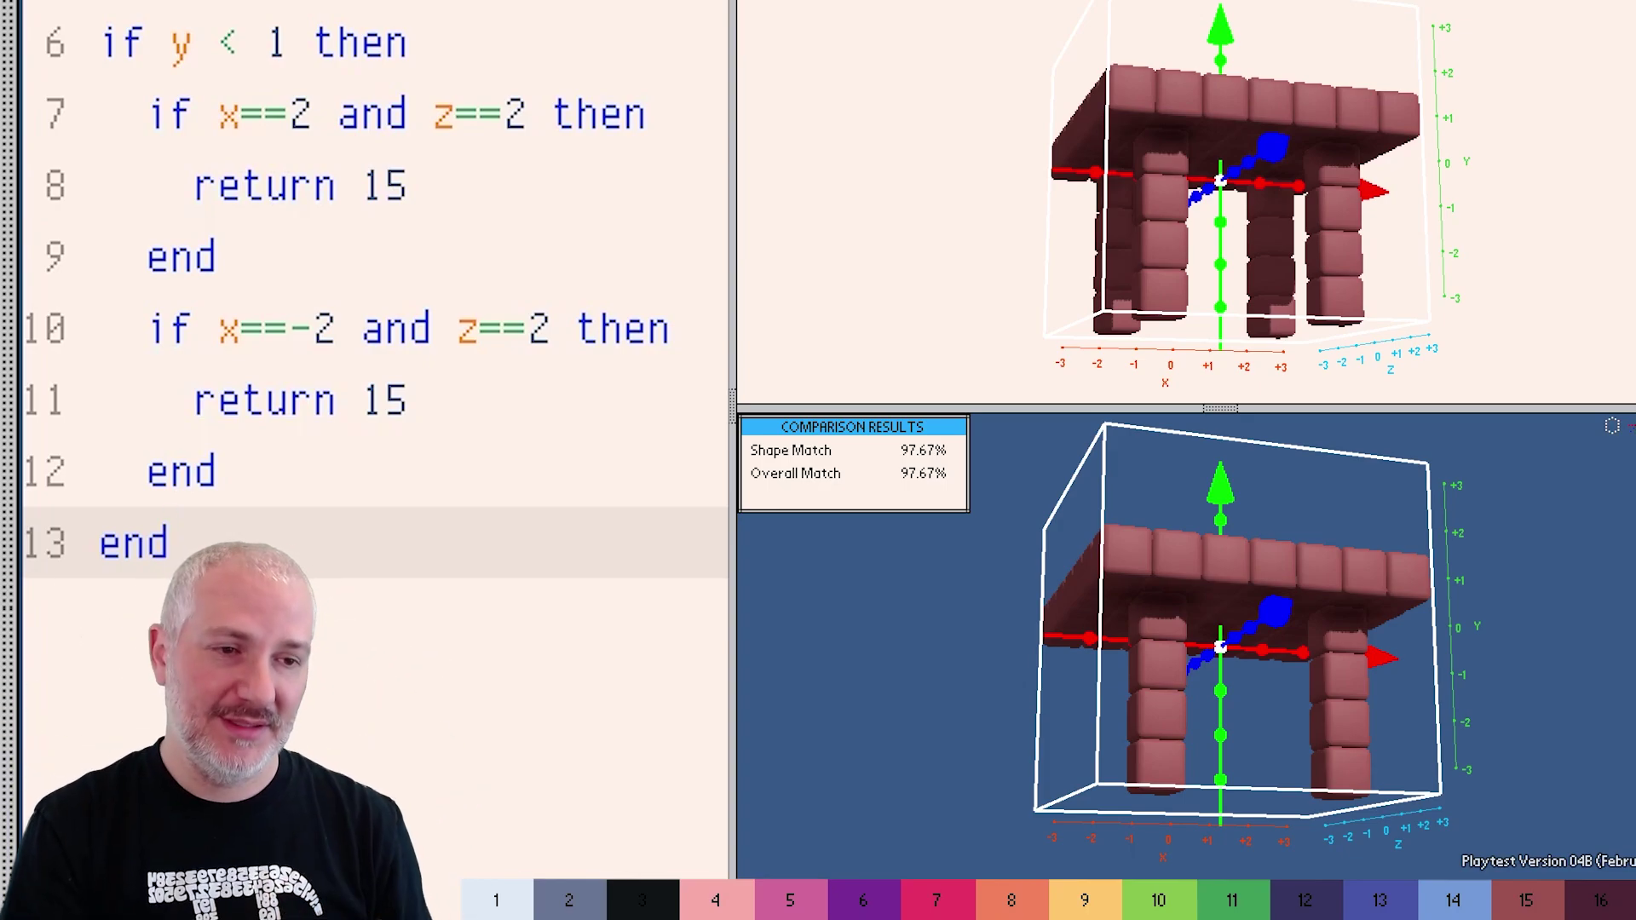
left_click_drag(217, 471, 100, 329)
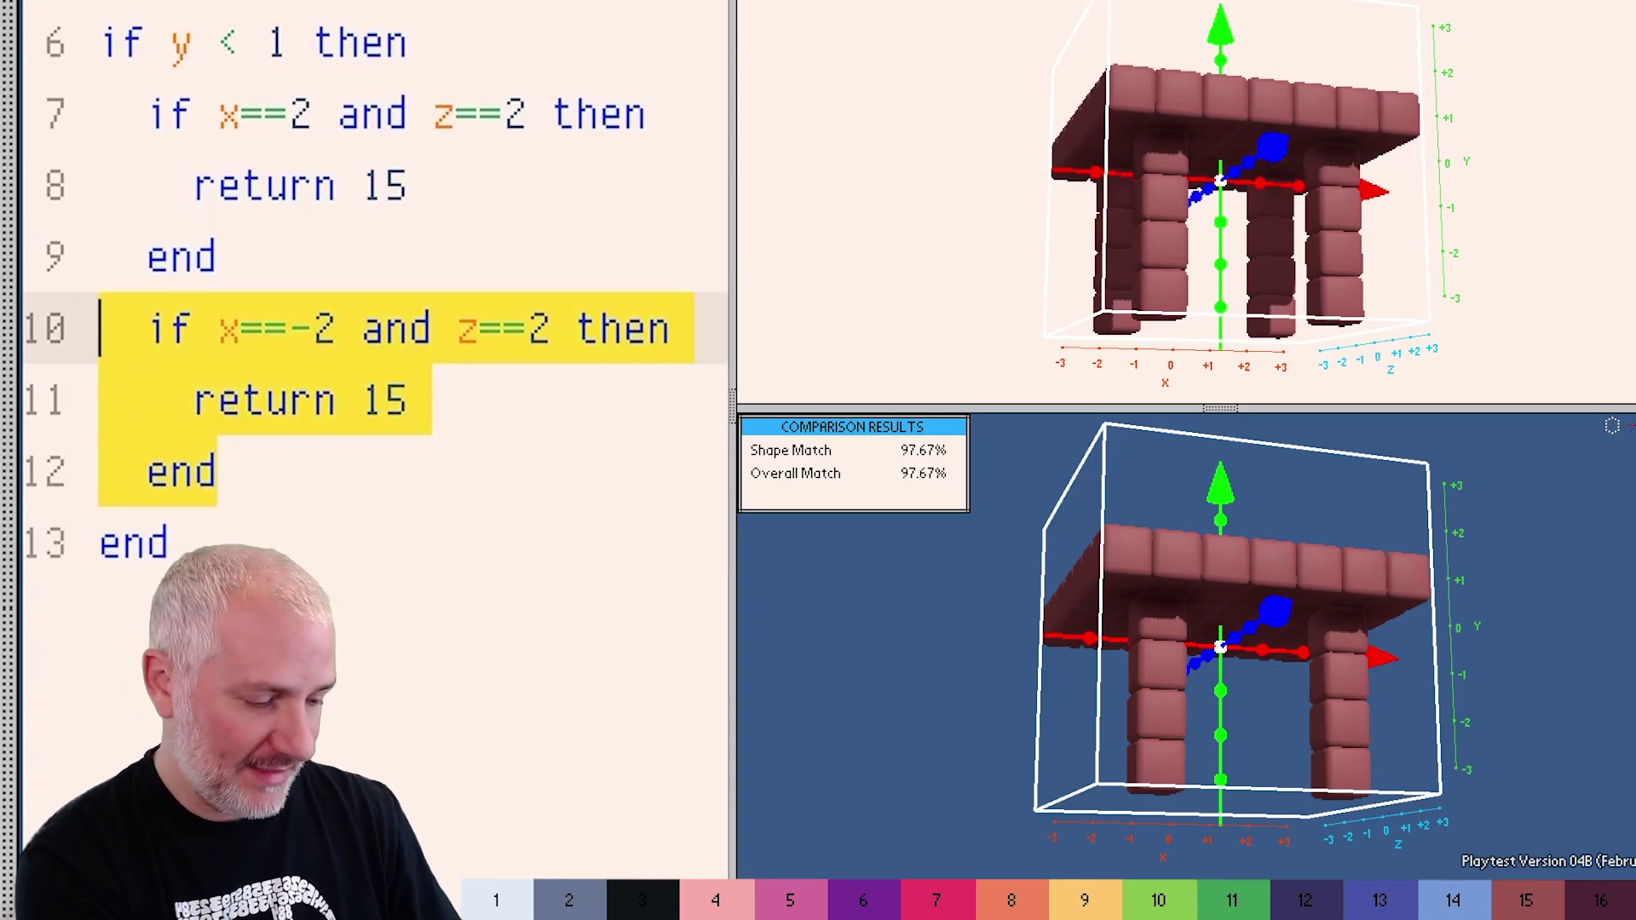
key("BackSpace")
key("BackSpace")
Step: Wrap x in an absolute-value function in the remaining leg condition so that part reads abs(x)==2
key("Up")
key("Up")
type("a")
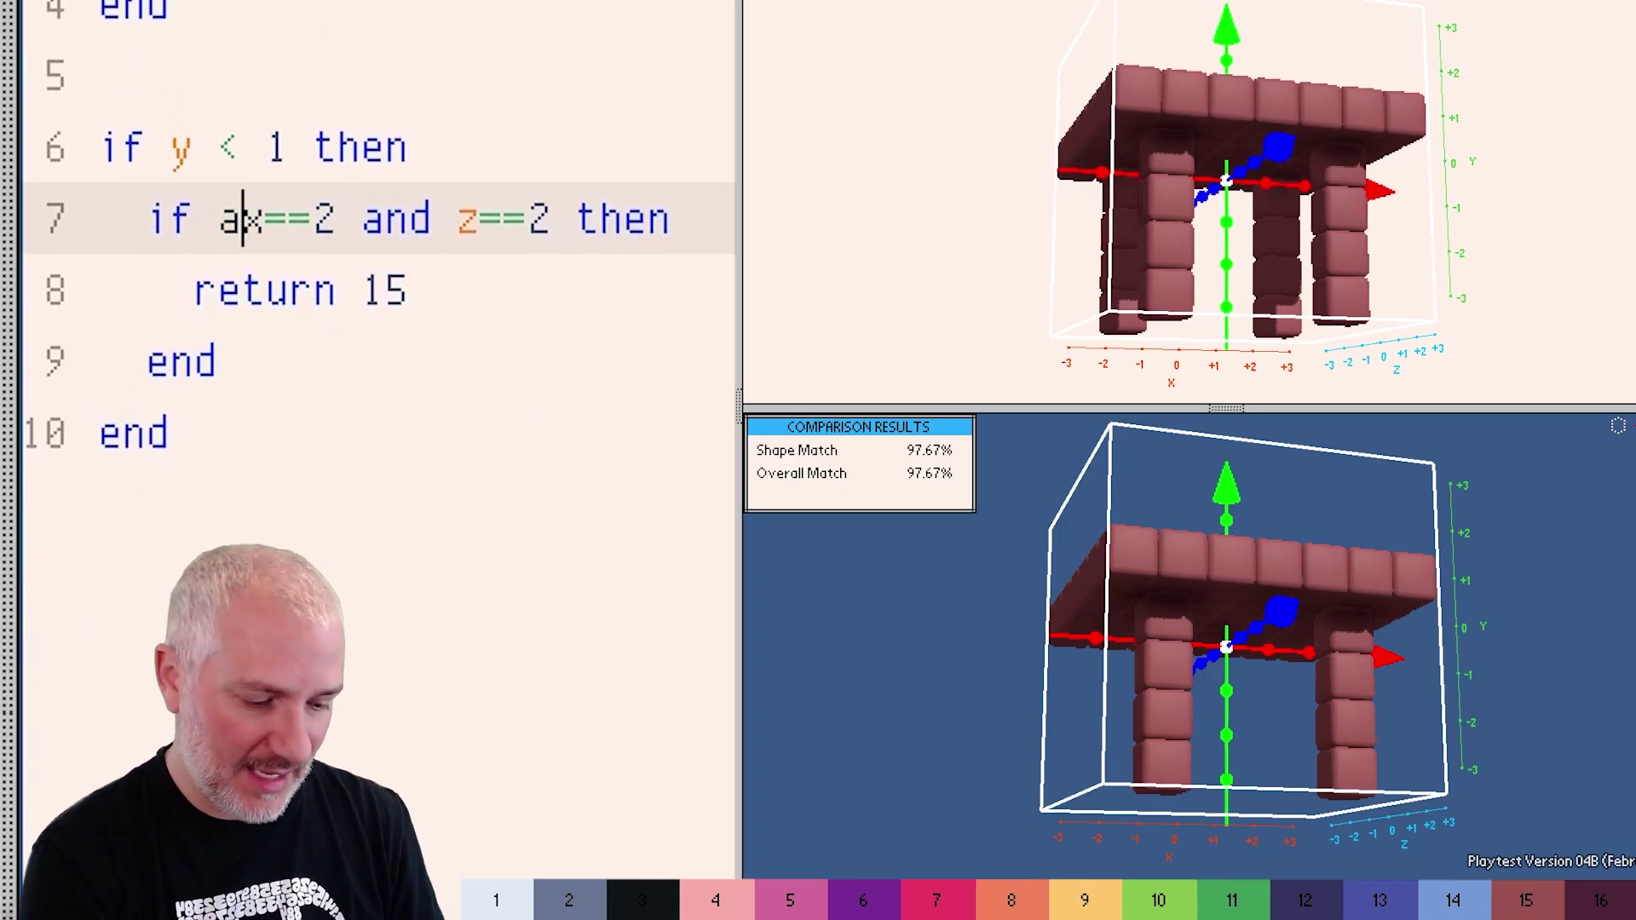
type("bs(")
key("Right")
type("0")
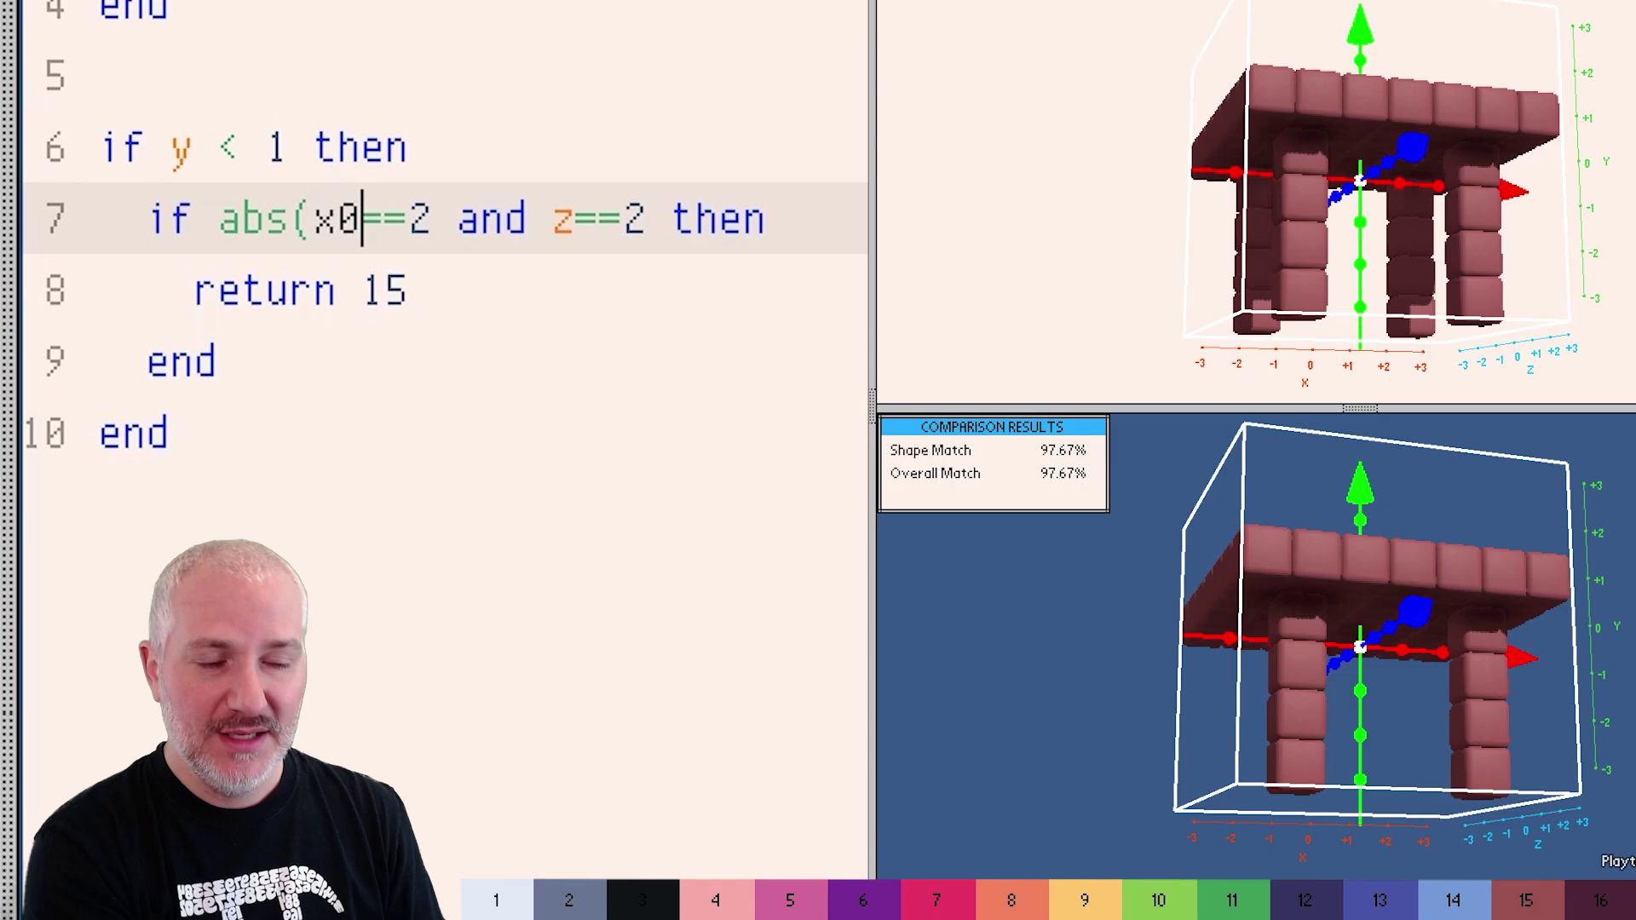
key("BackSpace")
type(")")
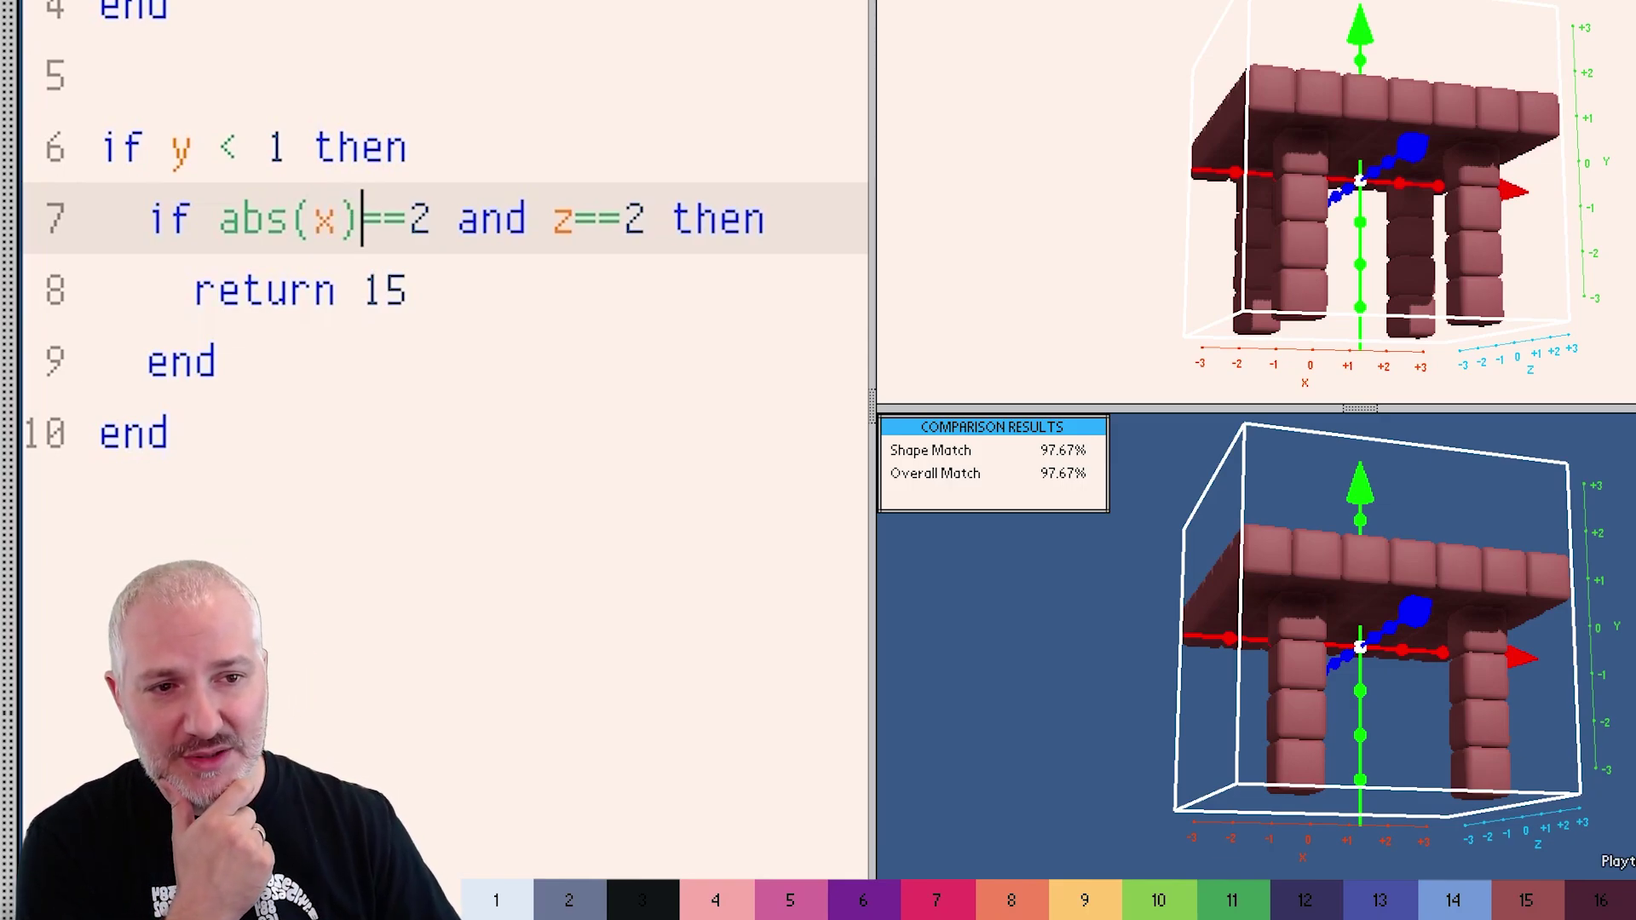
left_click_drag(219, 219, 433, 219)
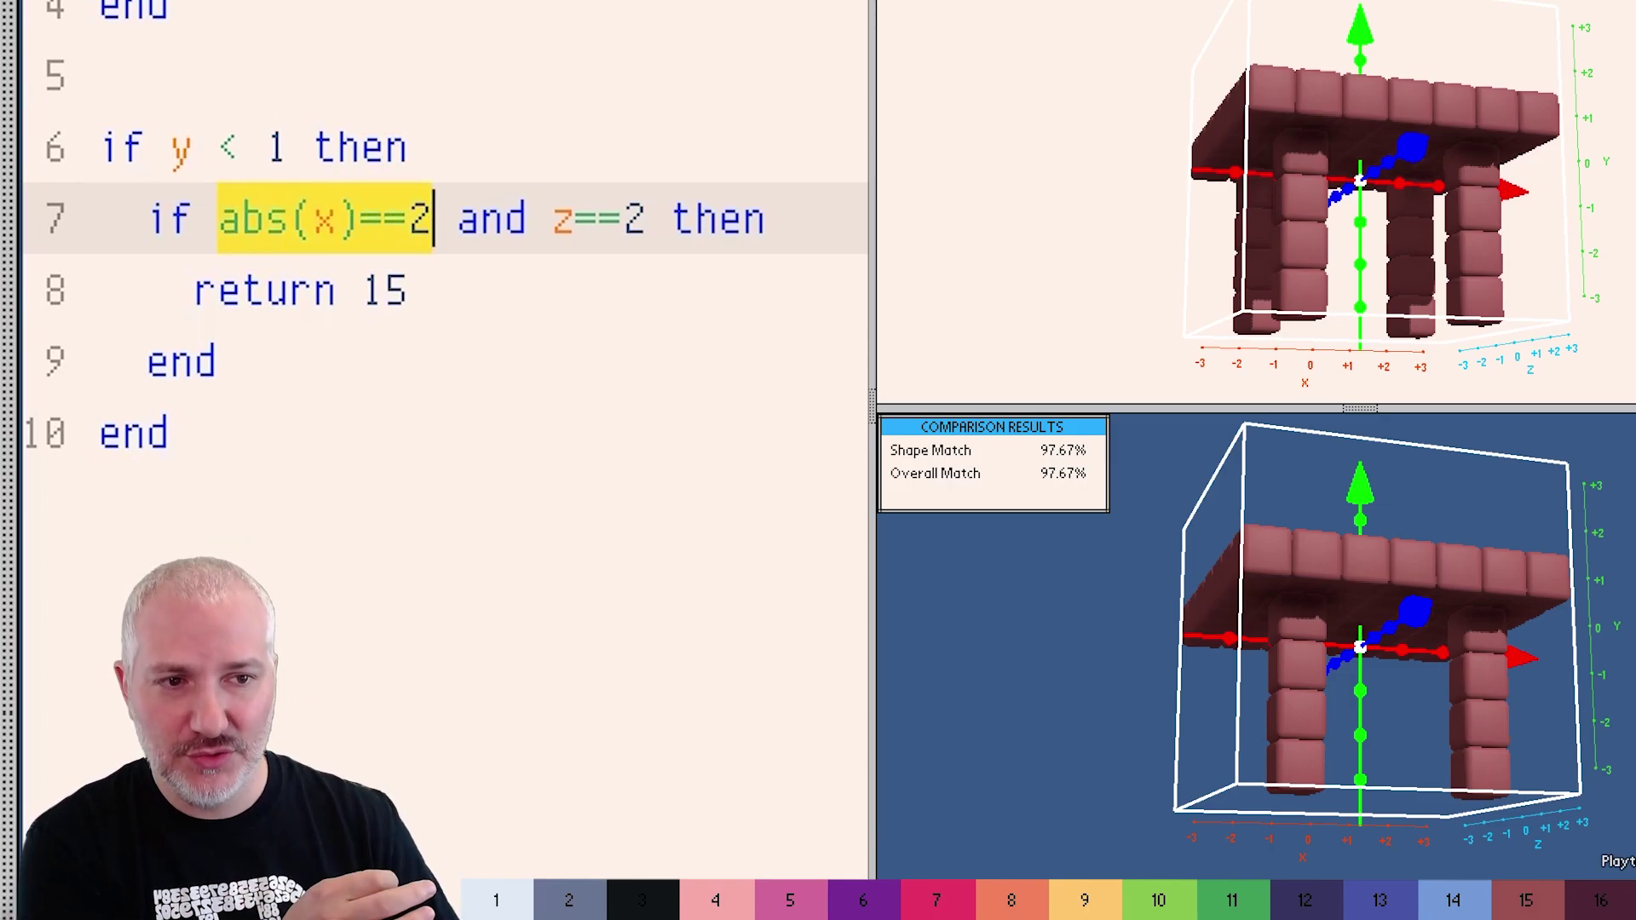
left_click(315, 219)
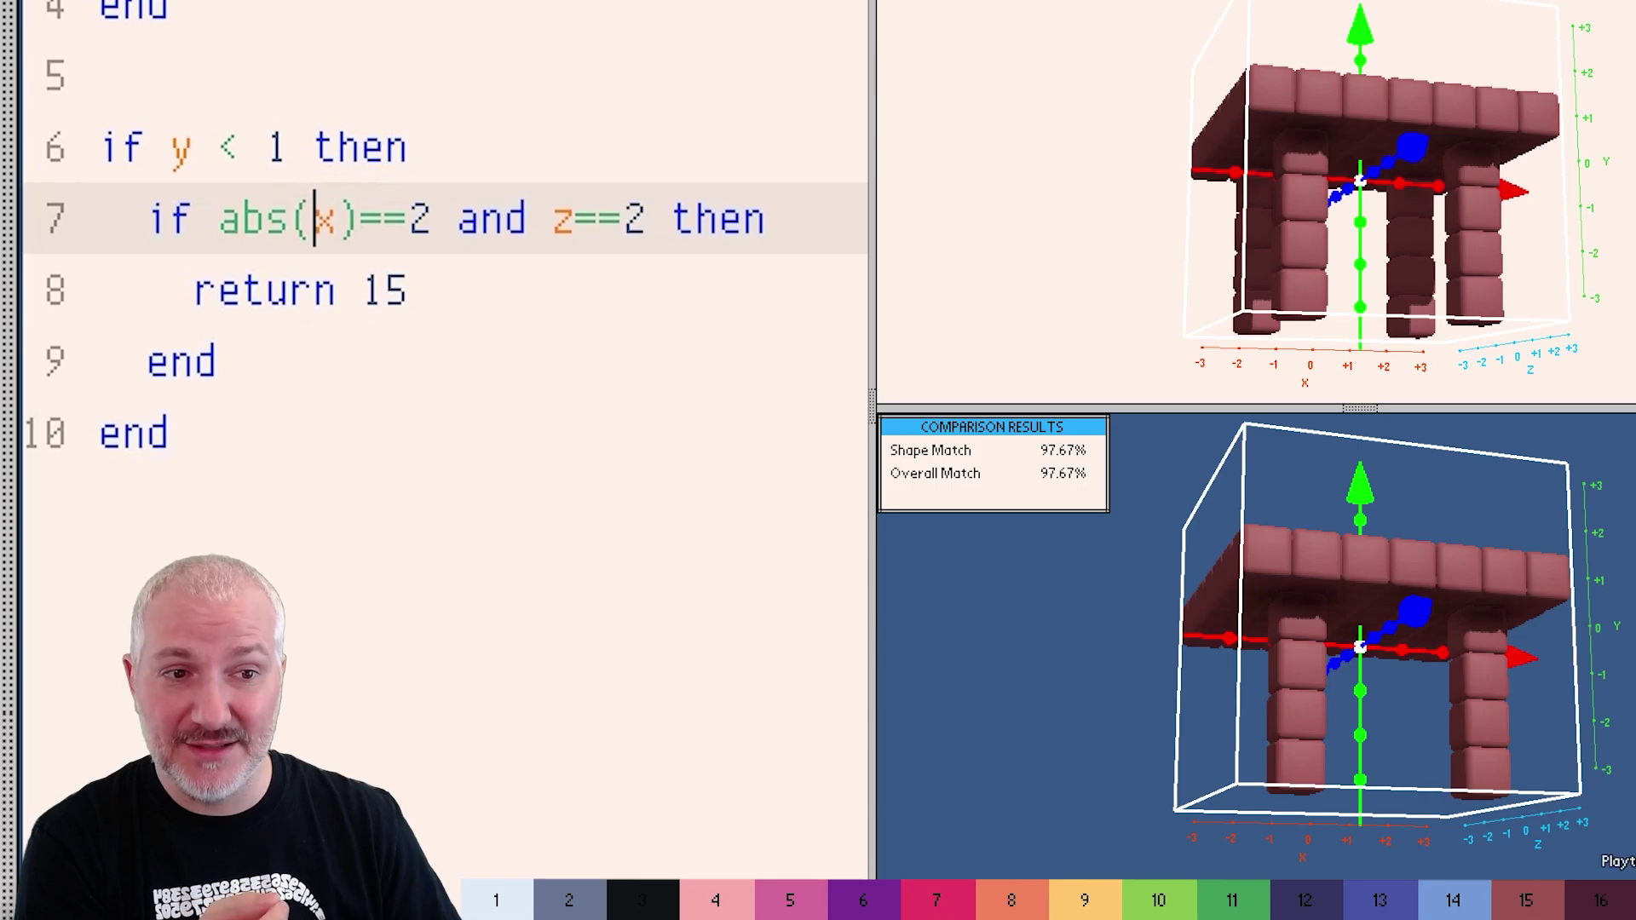
key("shift+Right")
left_click_drag(220, 219, 433, 219)
left_click(410, 291)
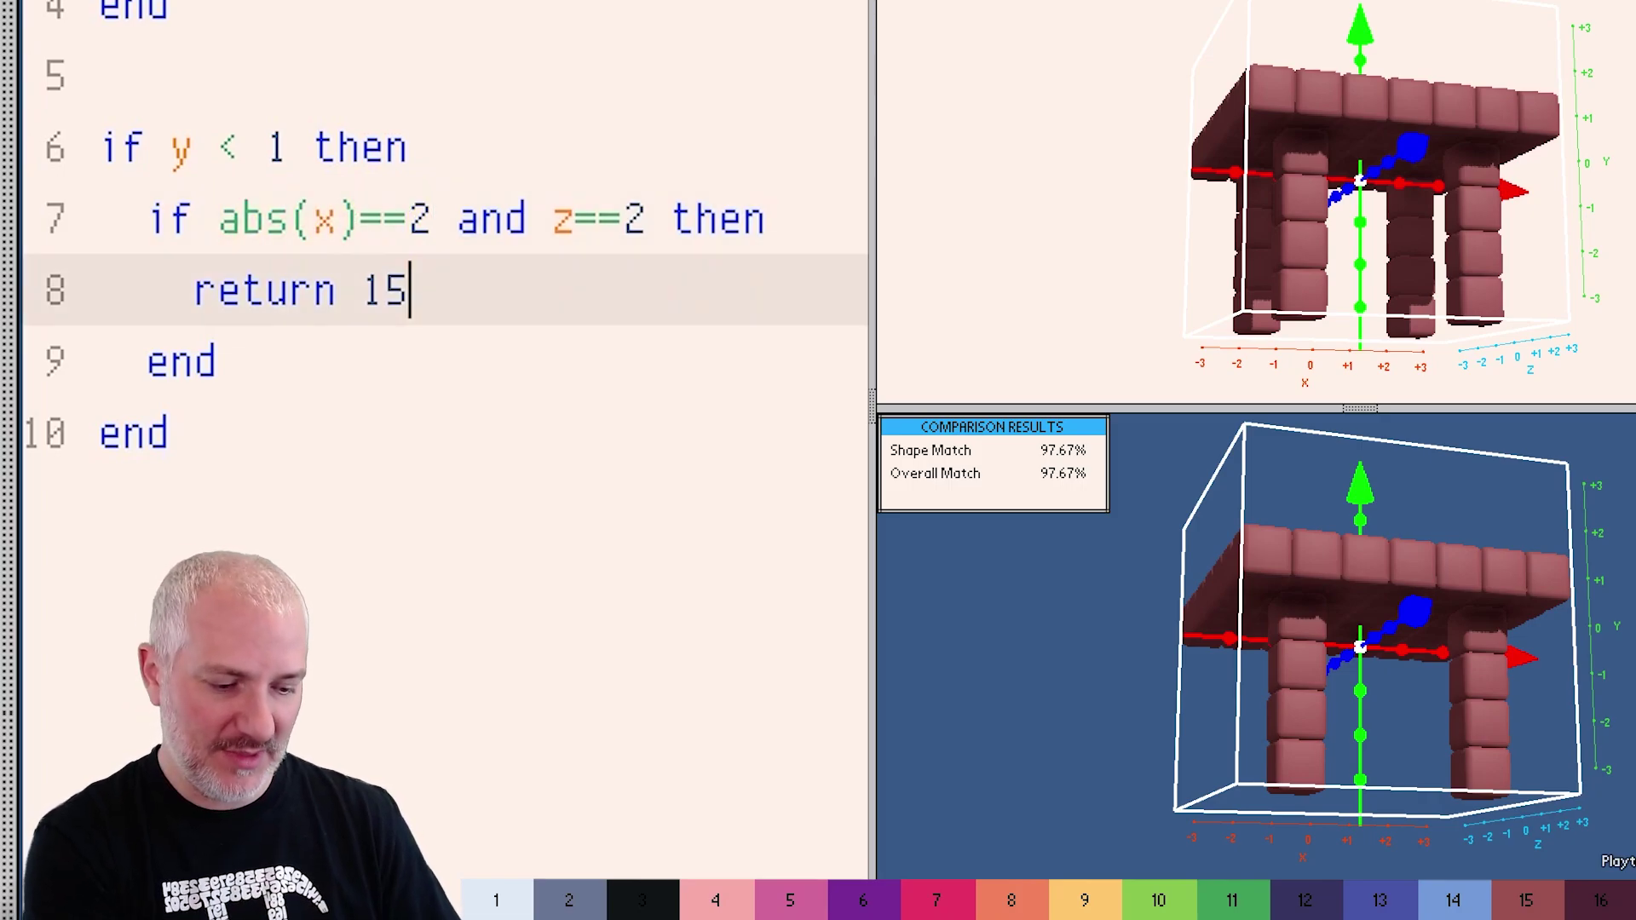
left_click_drag(1206, 682, 1236, 722)
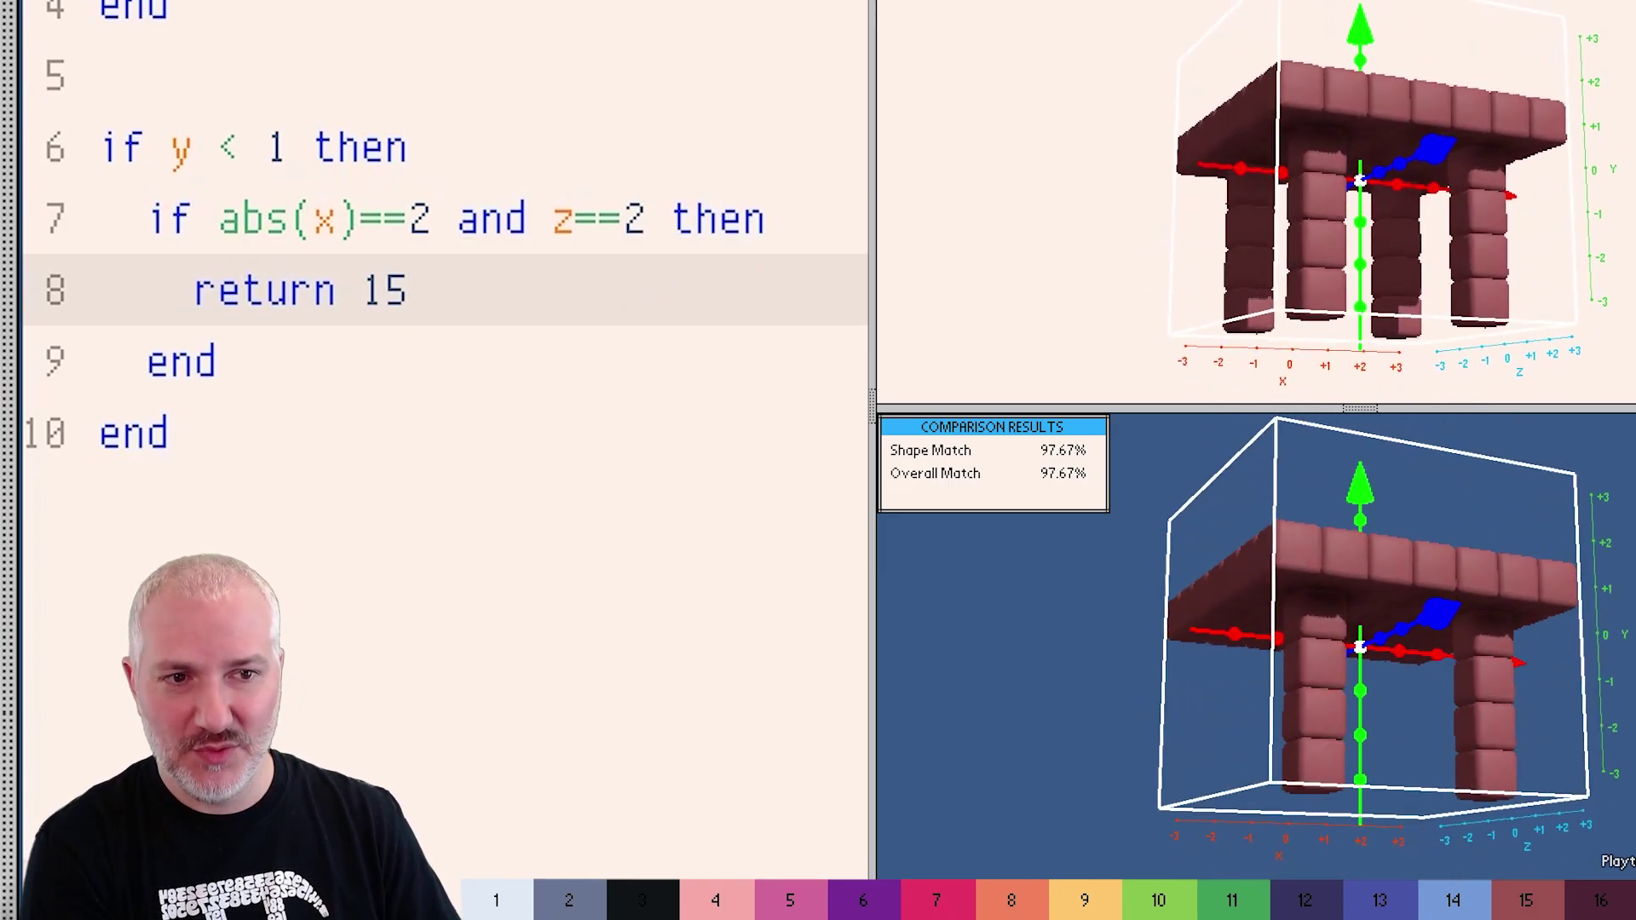
left_click_drag(149, 219, 220, 361)
left_click(384, 372)
Step: Wrap z in an absolute-value function so the leg condition reads abs(x)==2 and abs(z)==2, and submit the solution
left_click(554, 219)
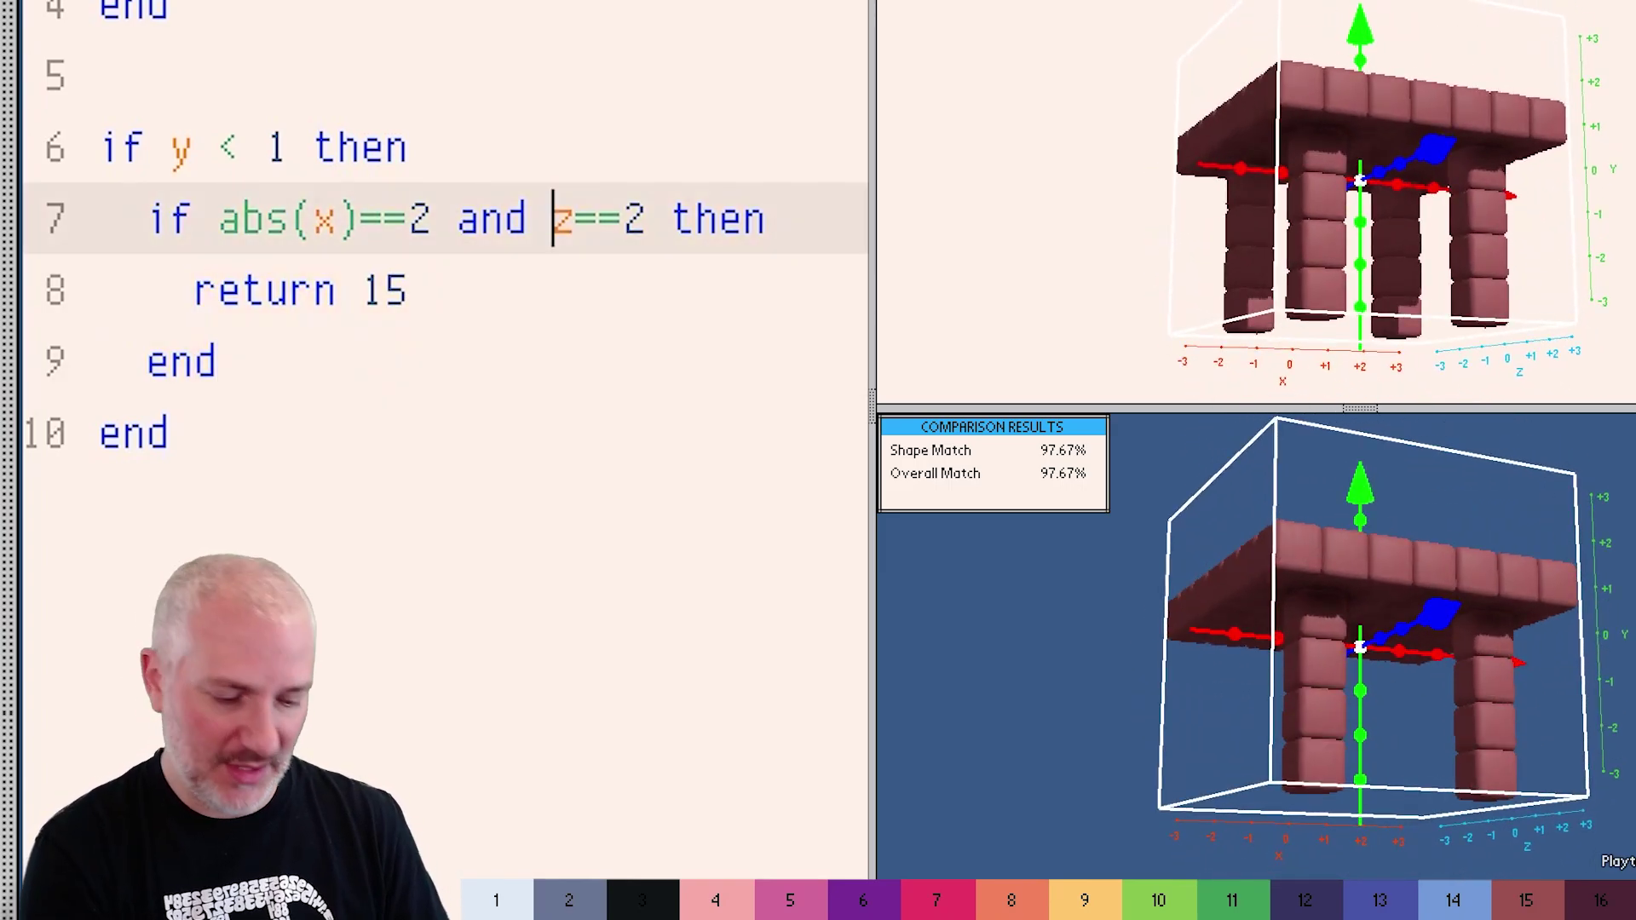
type("abs(x)")
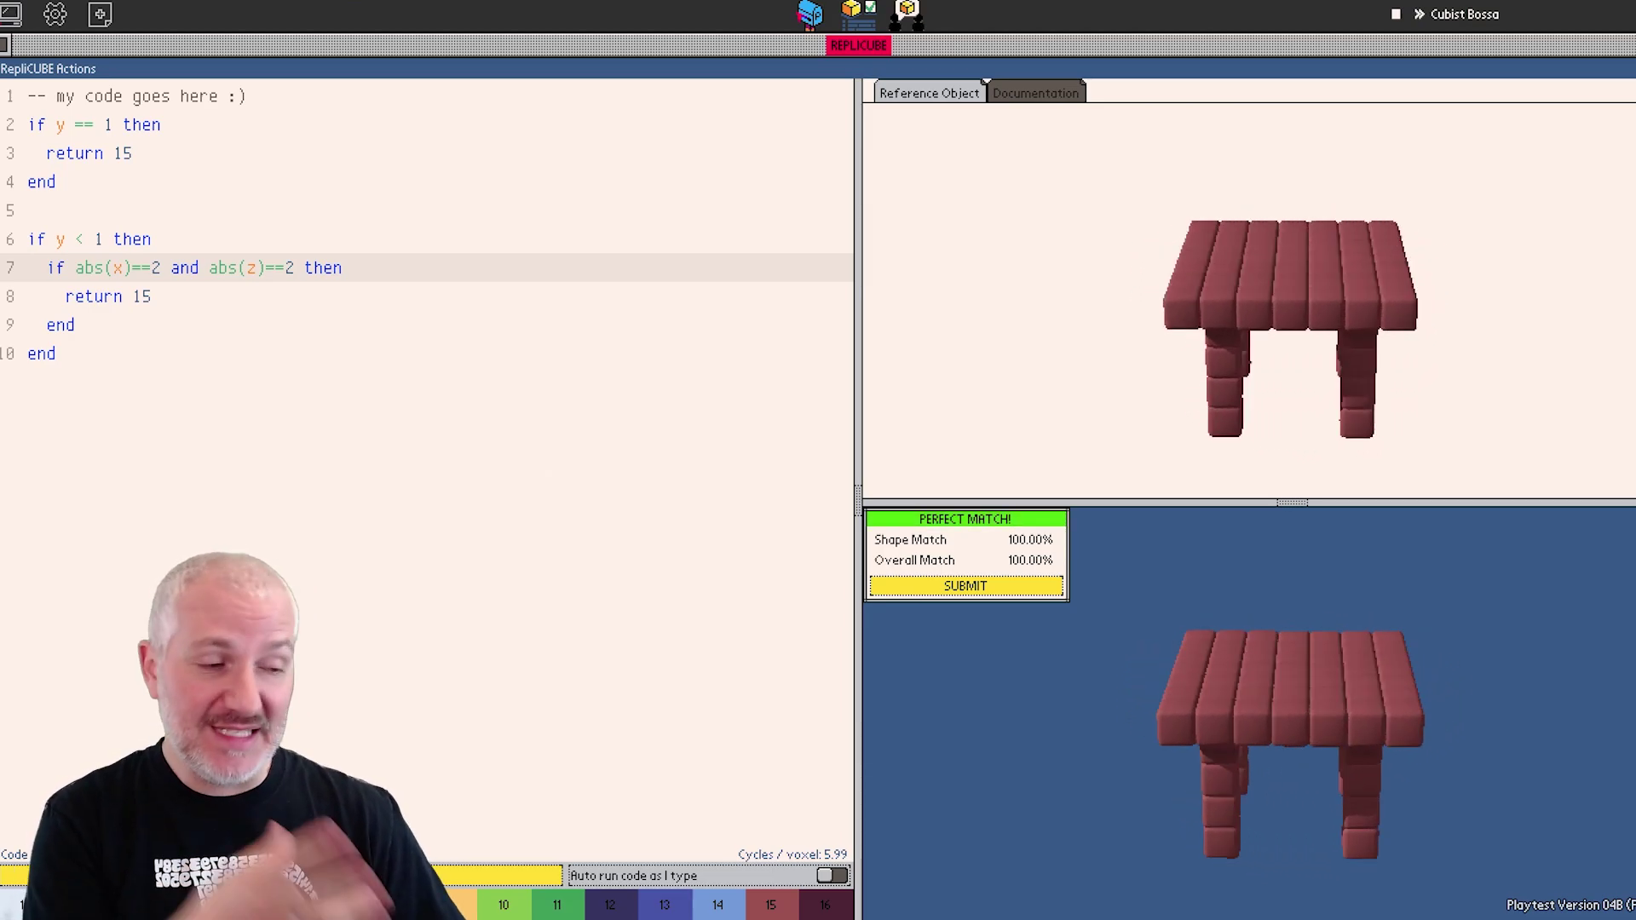
left_click(965, 586)
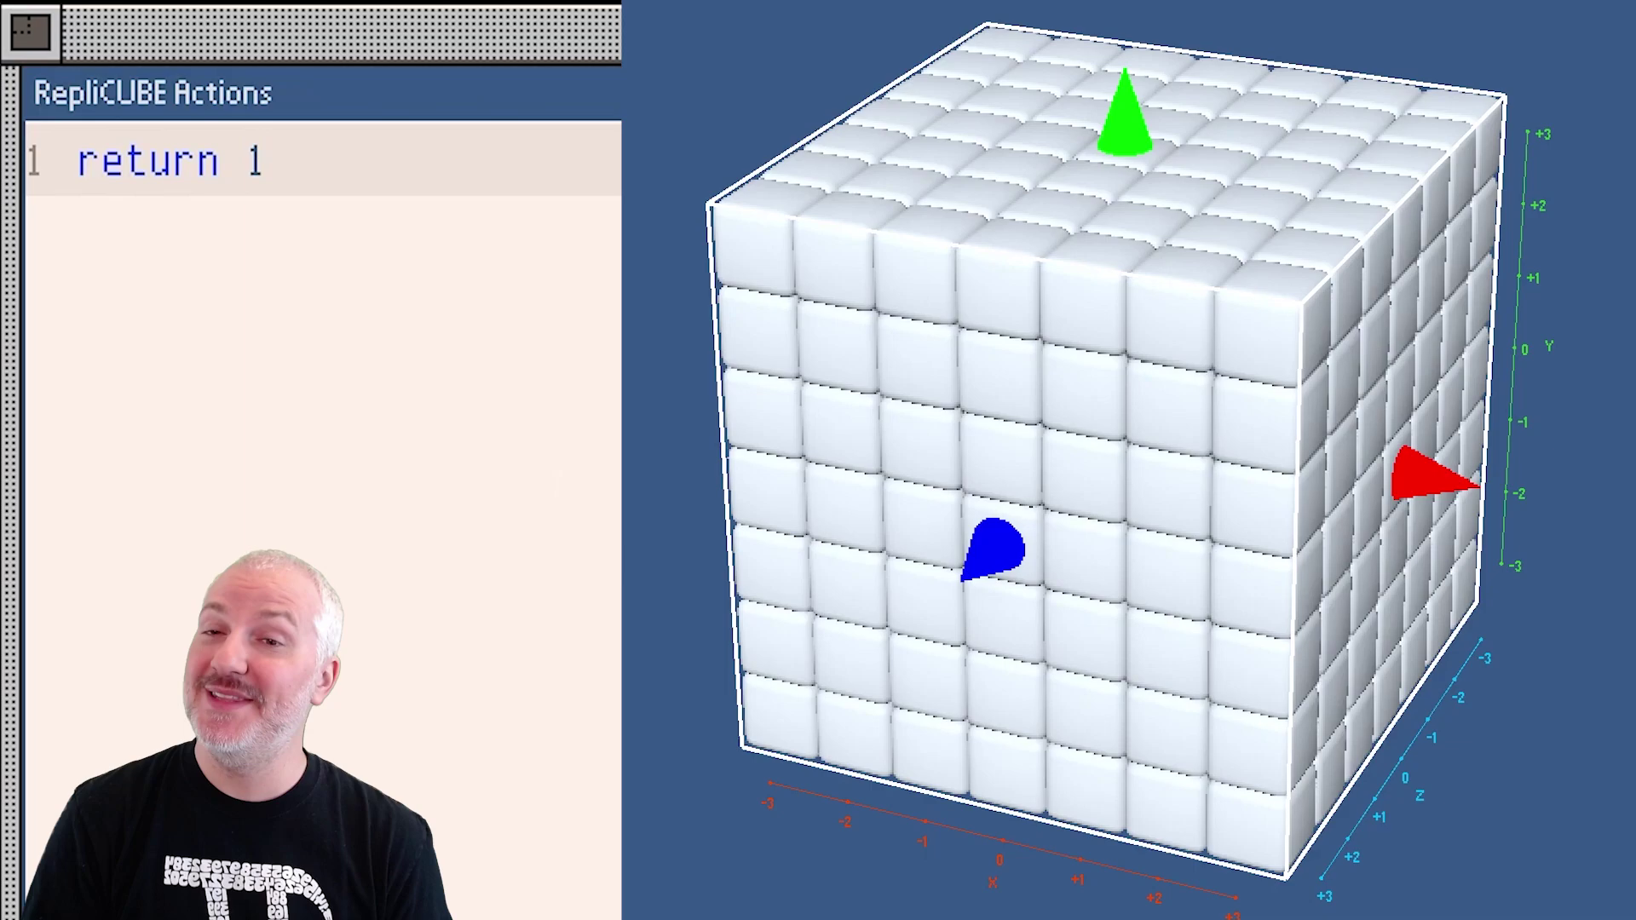
Step: Replace the returned value with the expression x+1
key("BackSpace")
type("x")
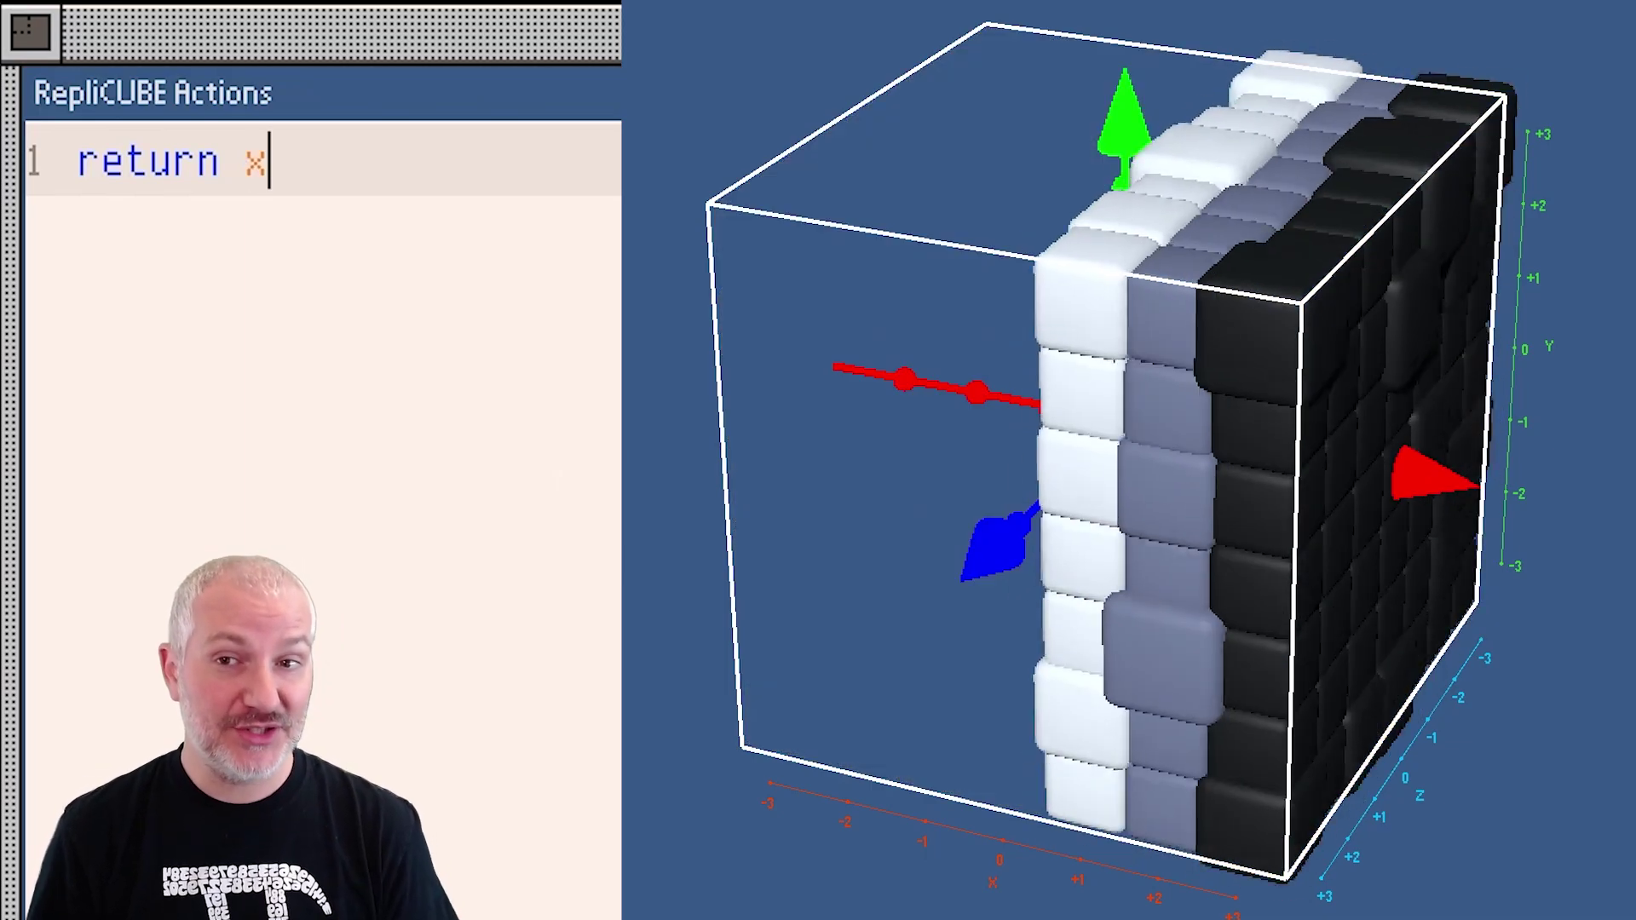
type("+1")
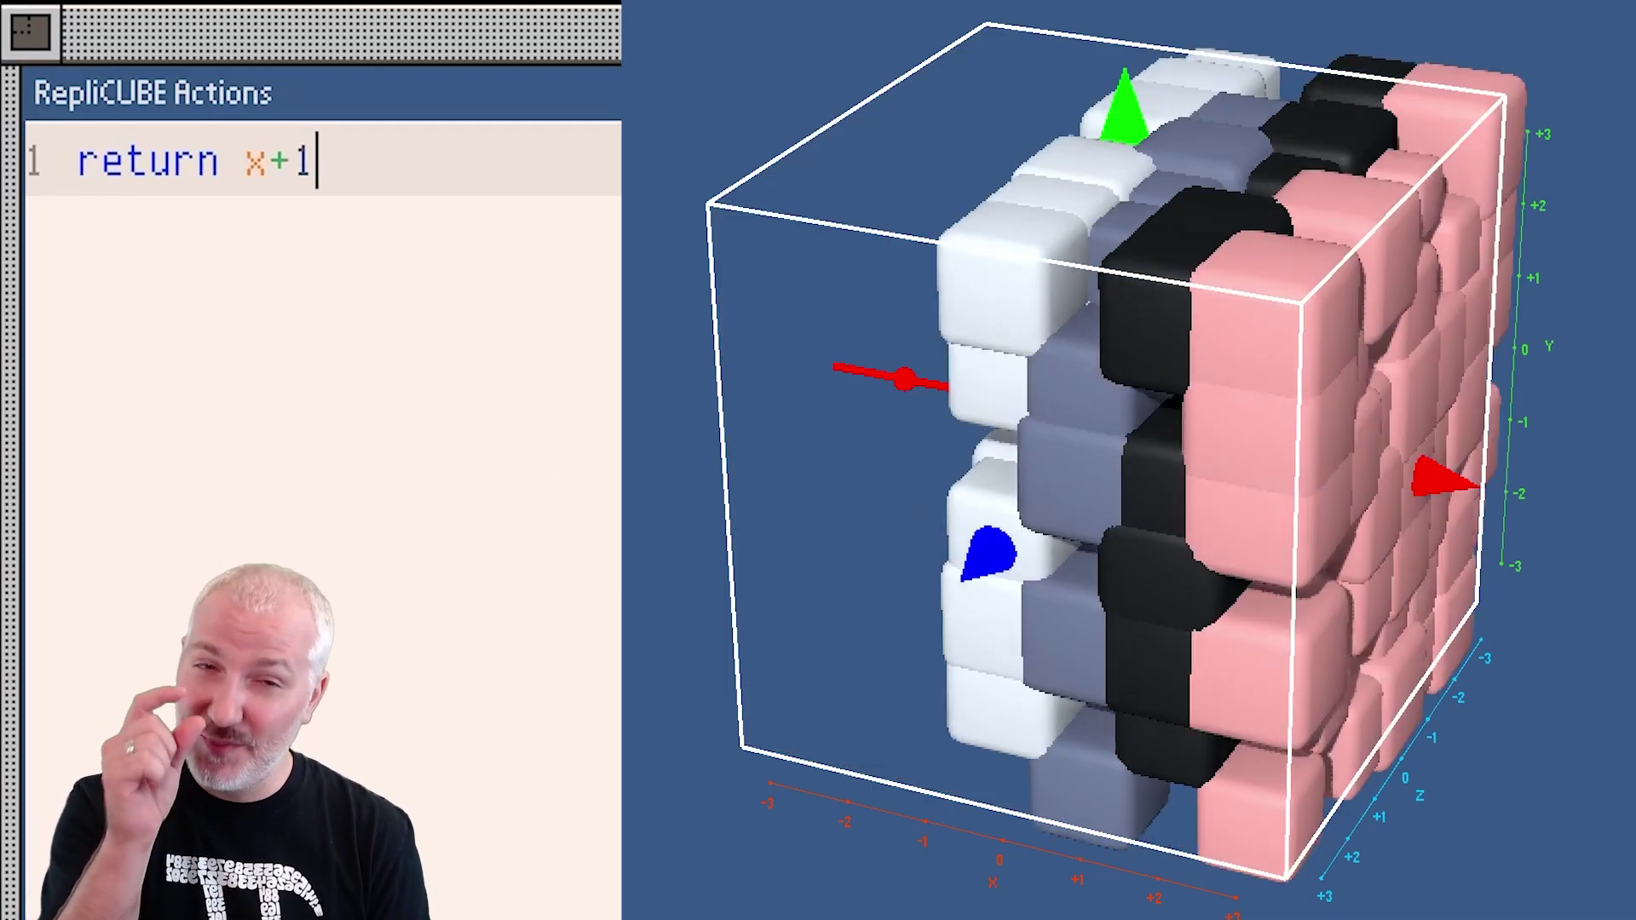
Step: Raise the constant added to x in the return expression through 2 and 3 to 4
key("BackSpace")
type("2")
key("BackSpace")
type("3")
key("BackSpace")
type("4")
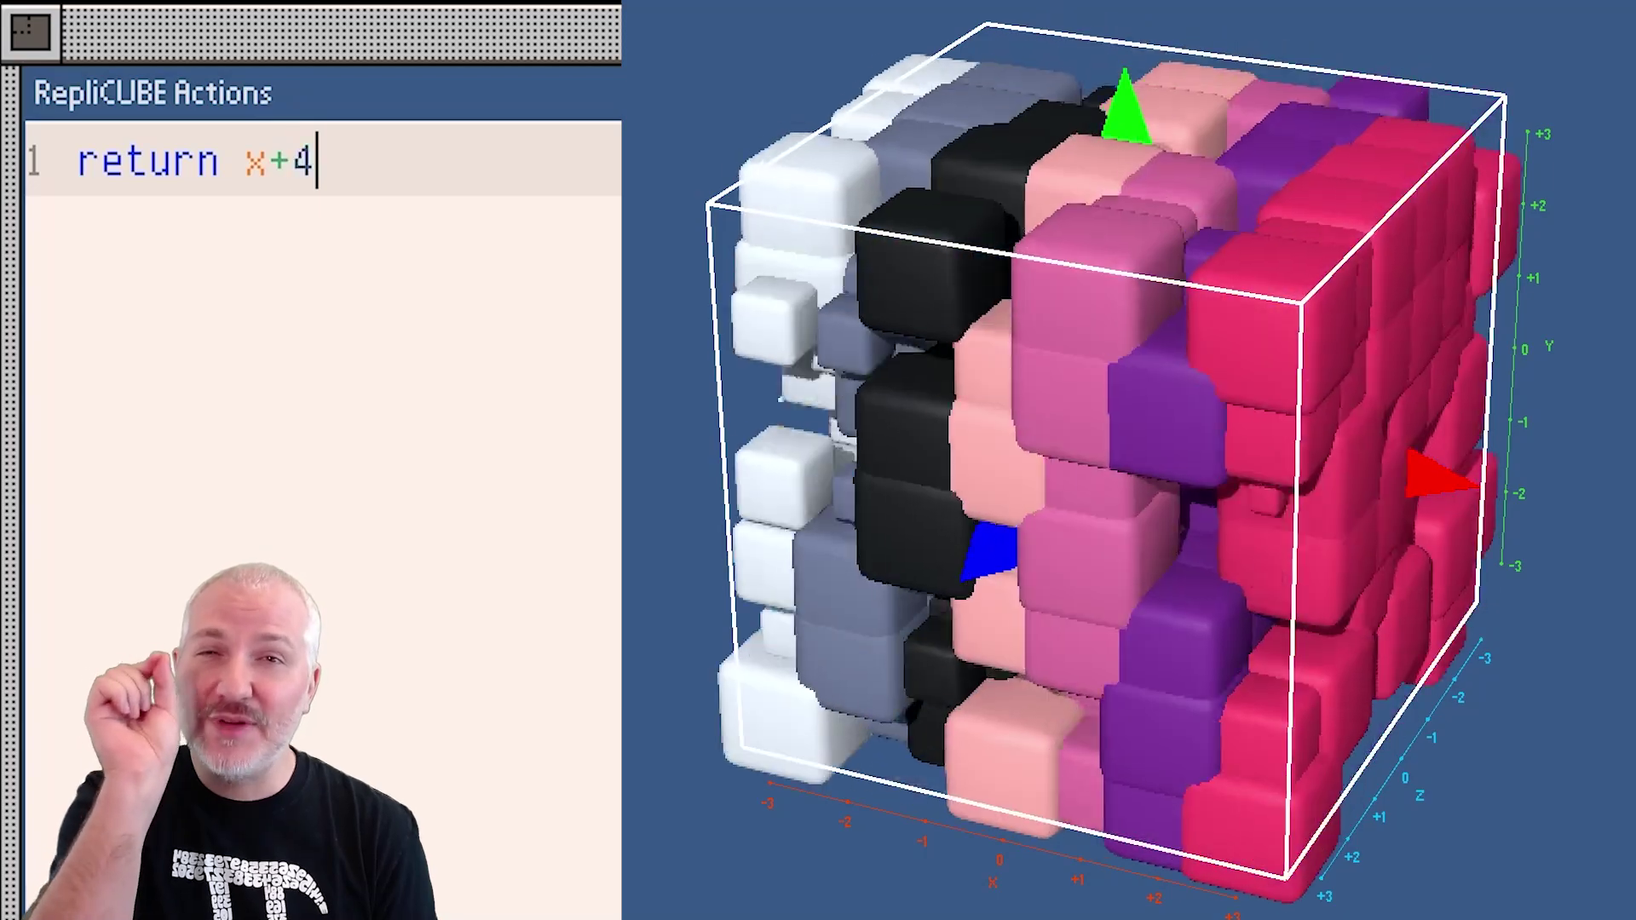
Step: Replace the constant in the return expression with y and add z, giving x+y+z
key("Left")
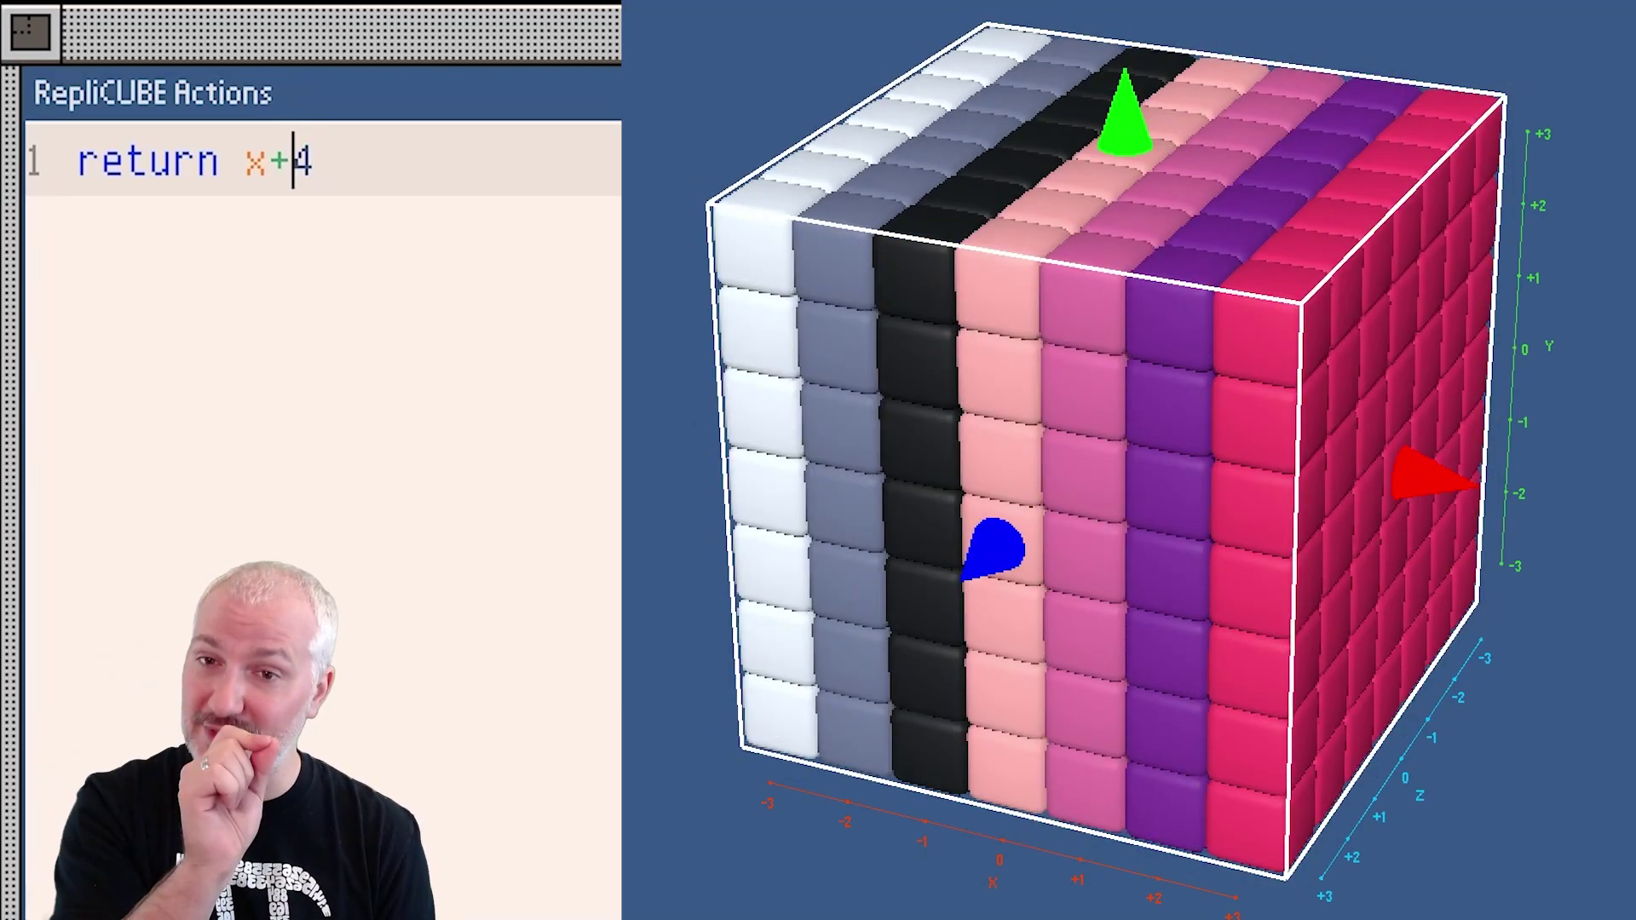
key("shift+Right")
type("y")
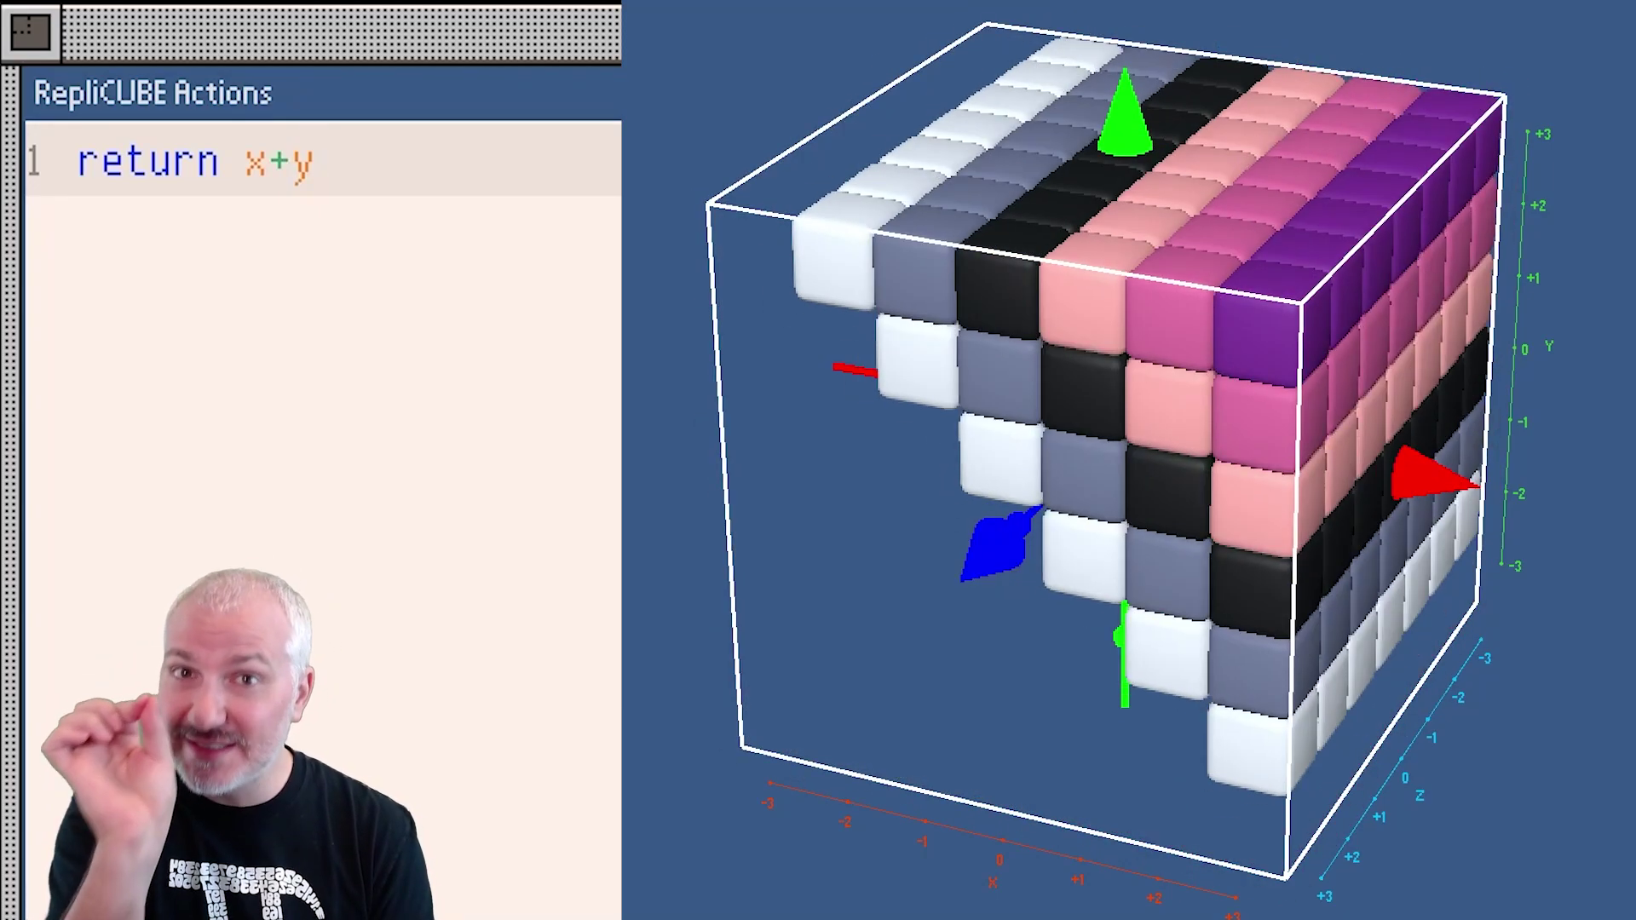
type("+z")
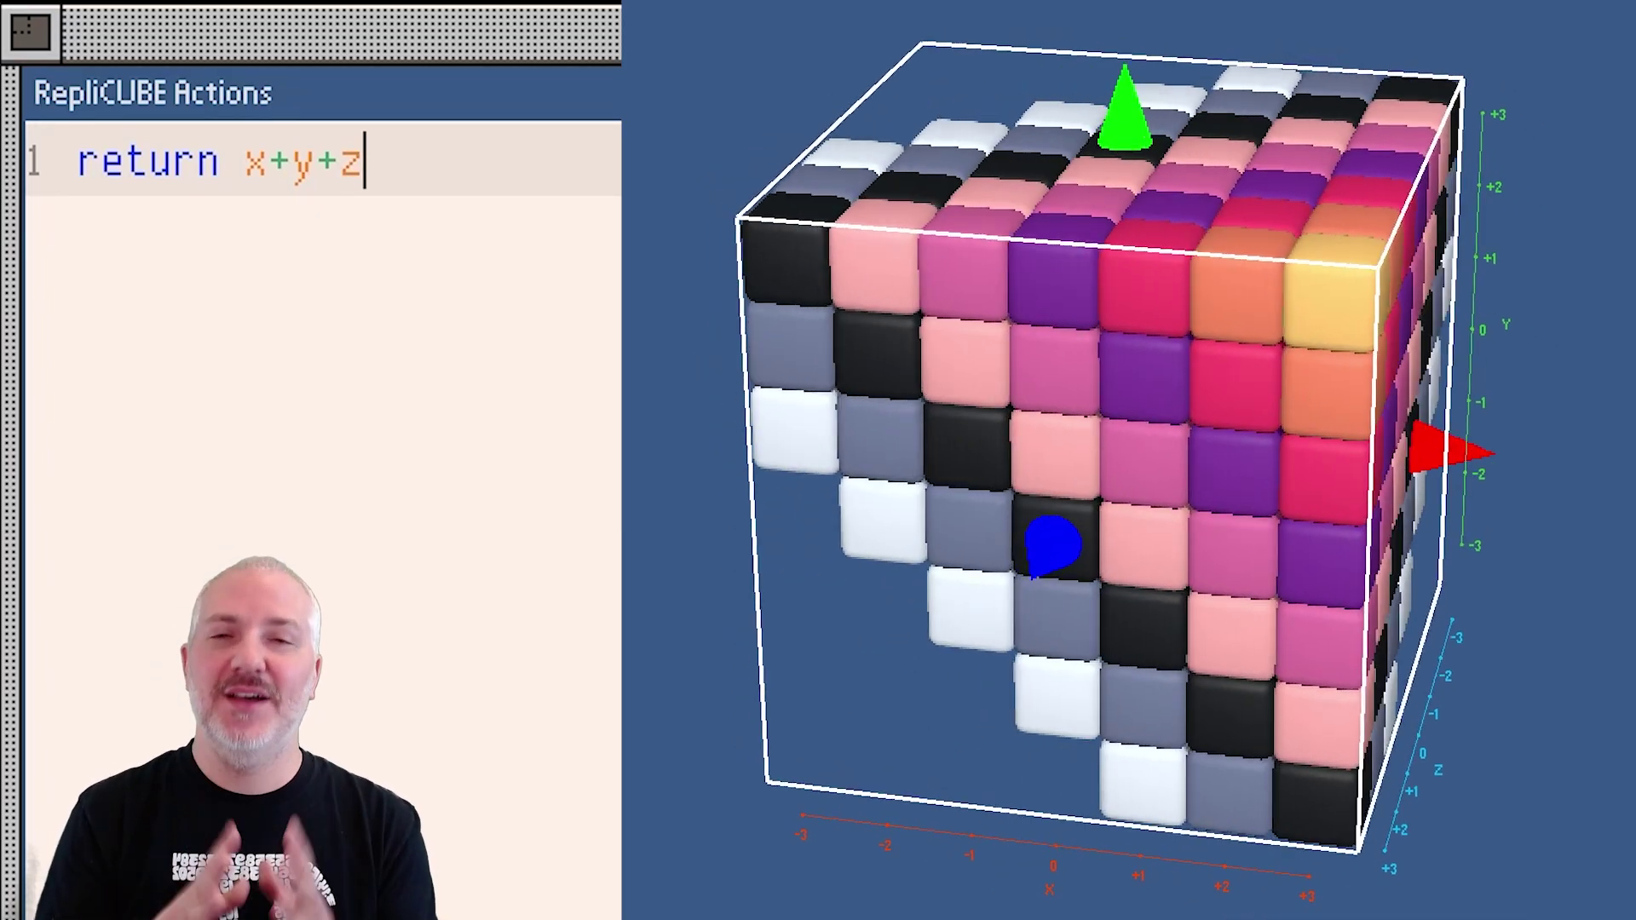
Step: Wrap the returned sum as abs(x+y+z) and append -23 after it
left_click_drag(801, 648, 988, 597)
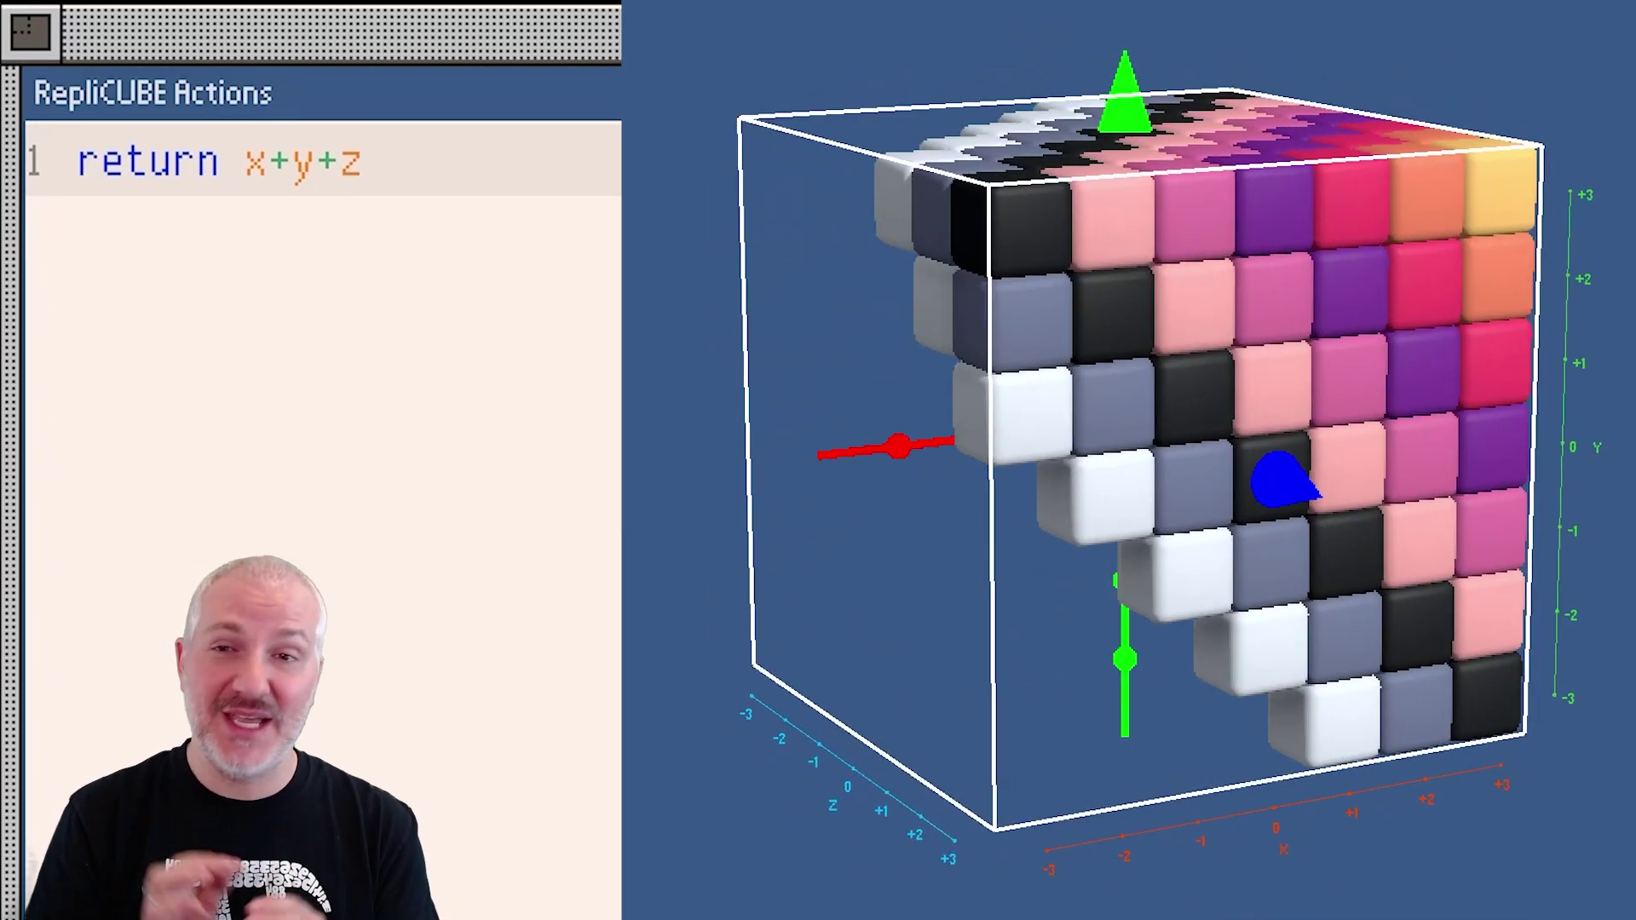
type("abs(")
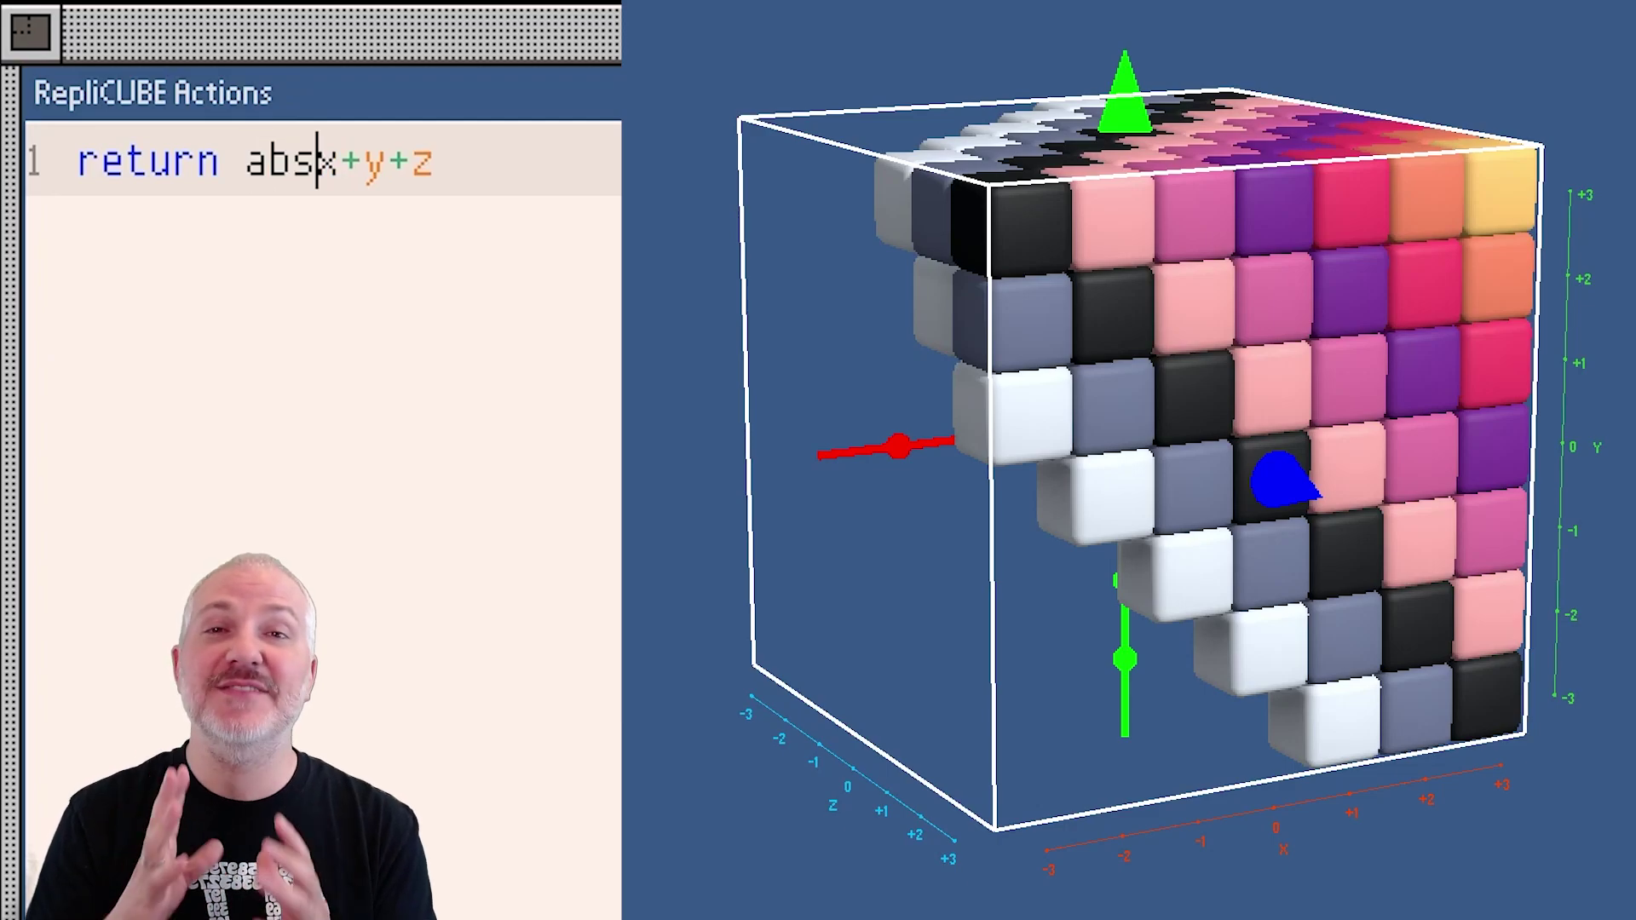
key("End")
type(")")
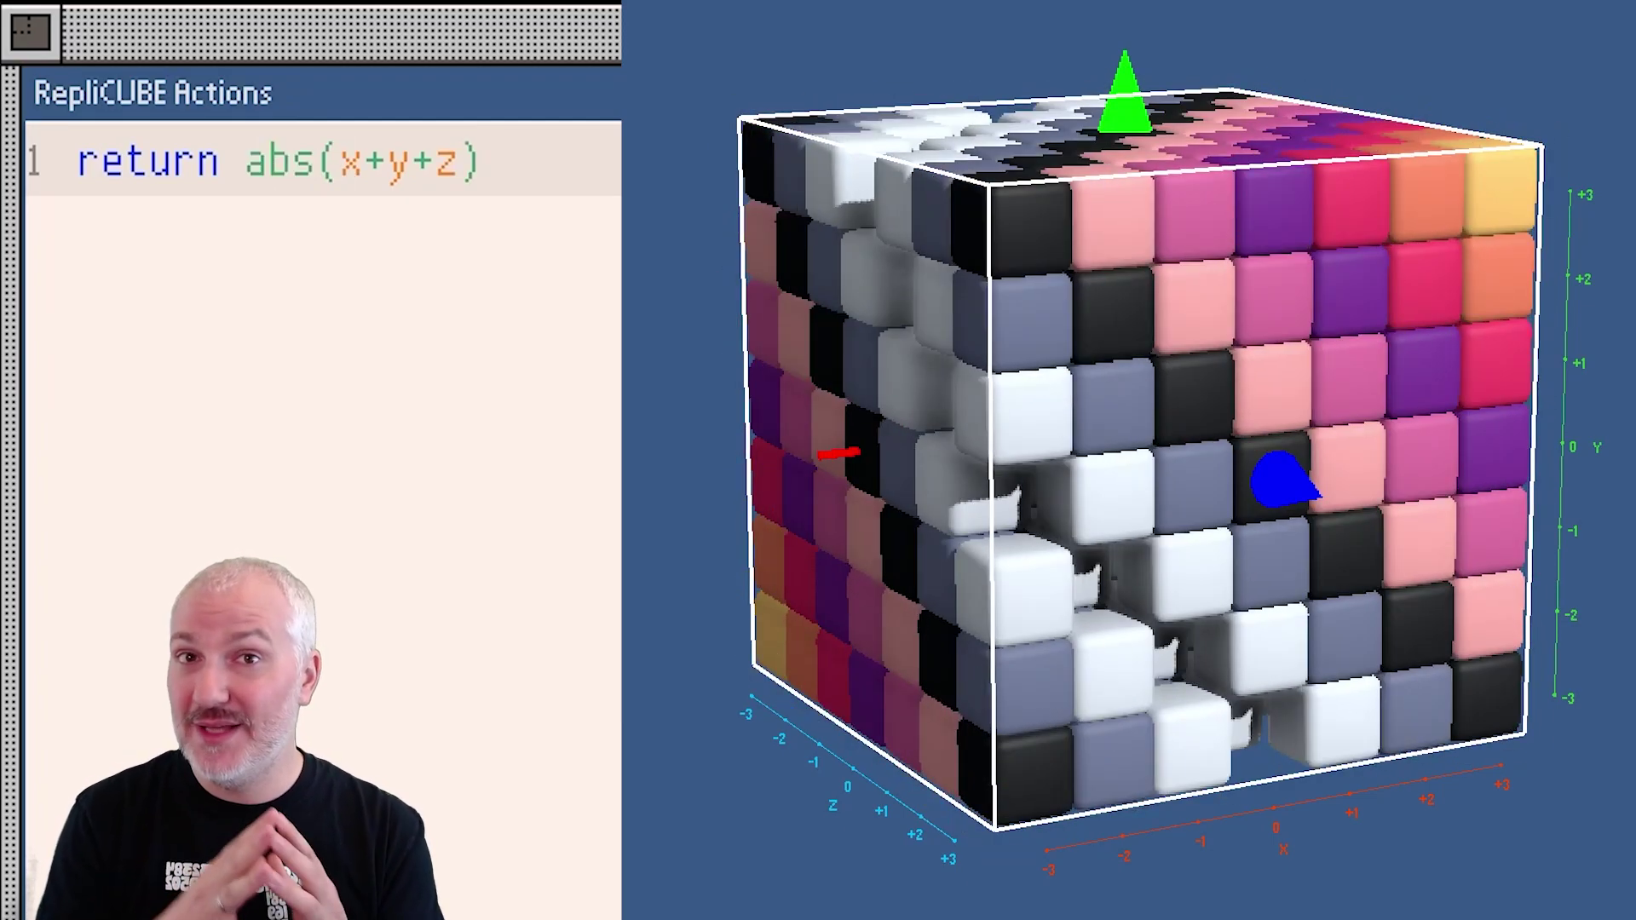
left_click_drag(673, 631, 1163, 533)
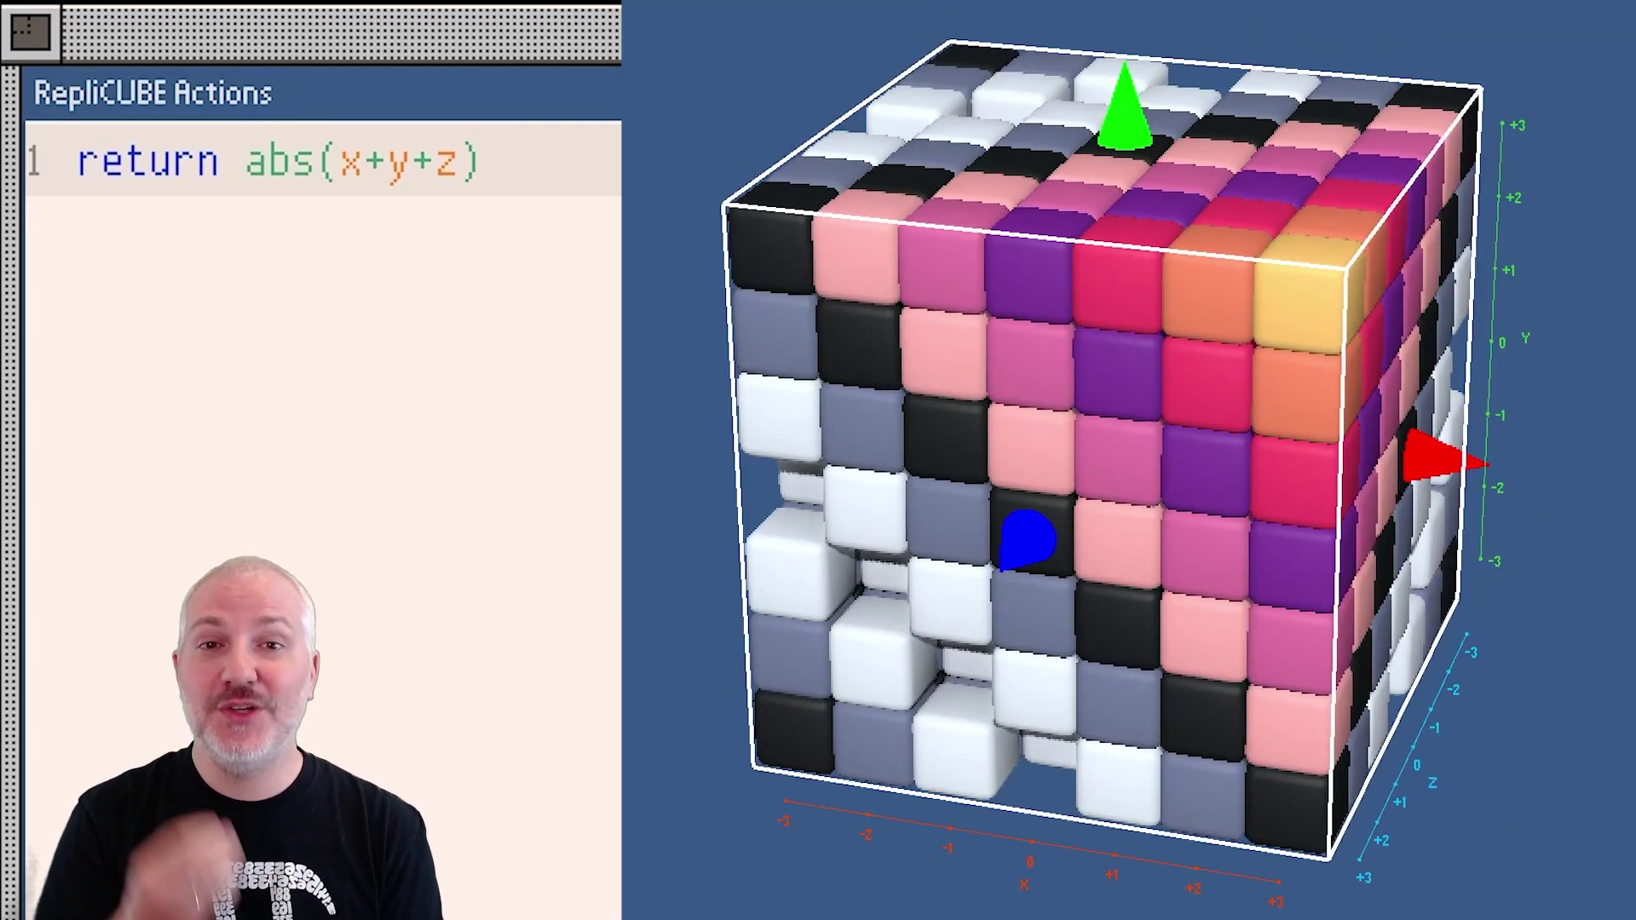
type("-23")
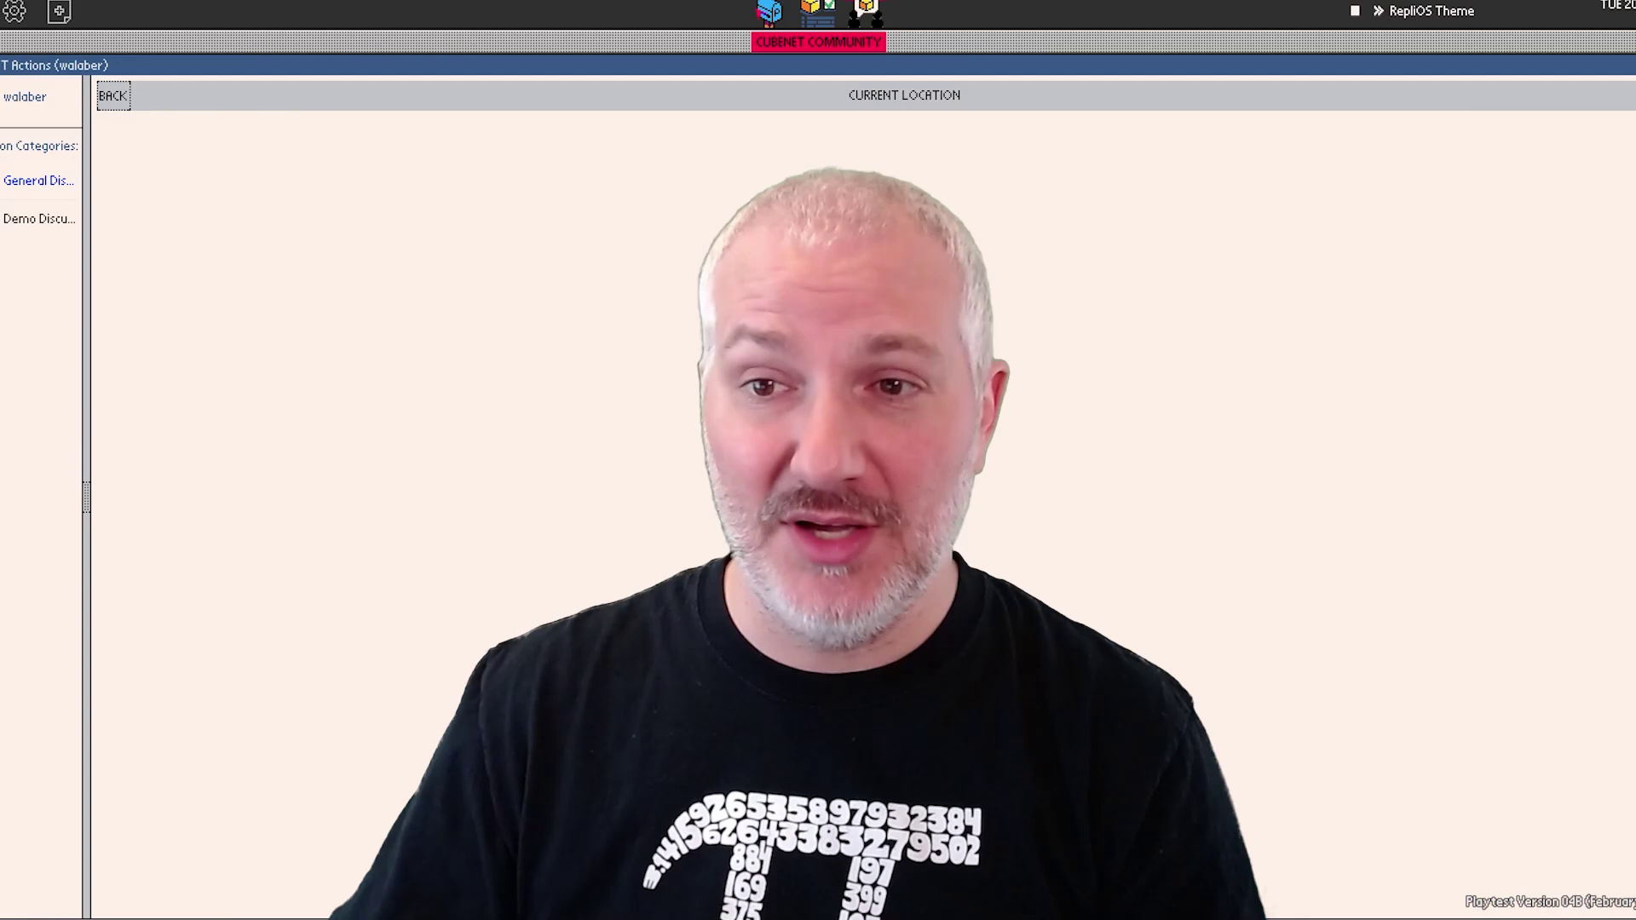
Step: Open the General Discussion category in the CubeNet community forum
left_click(38, 181)
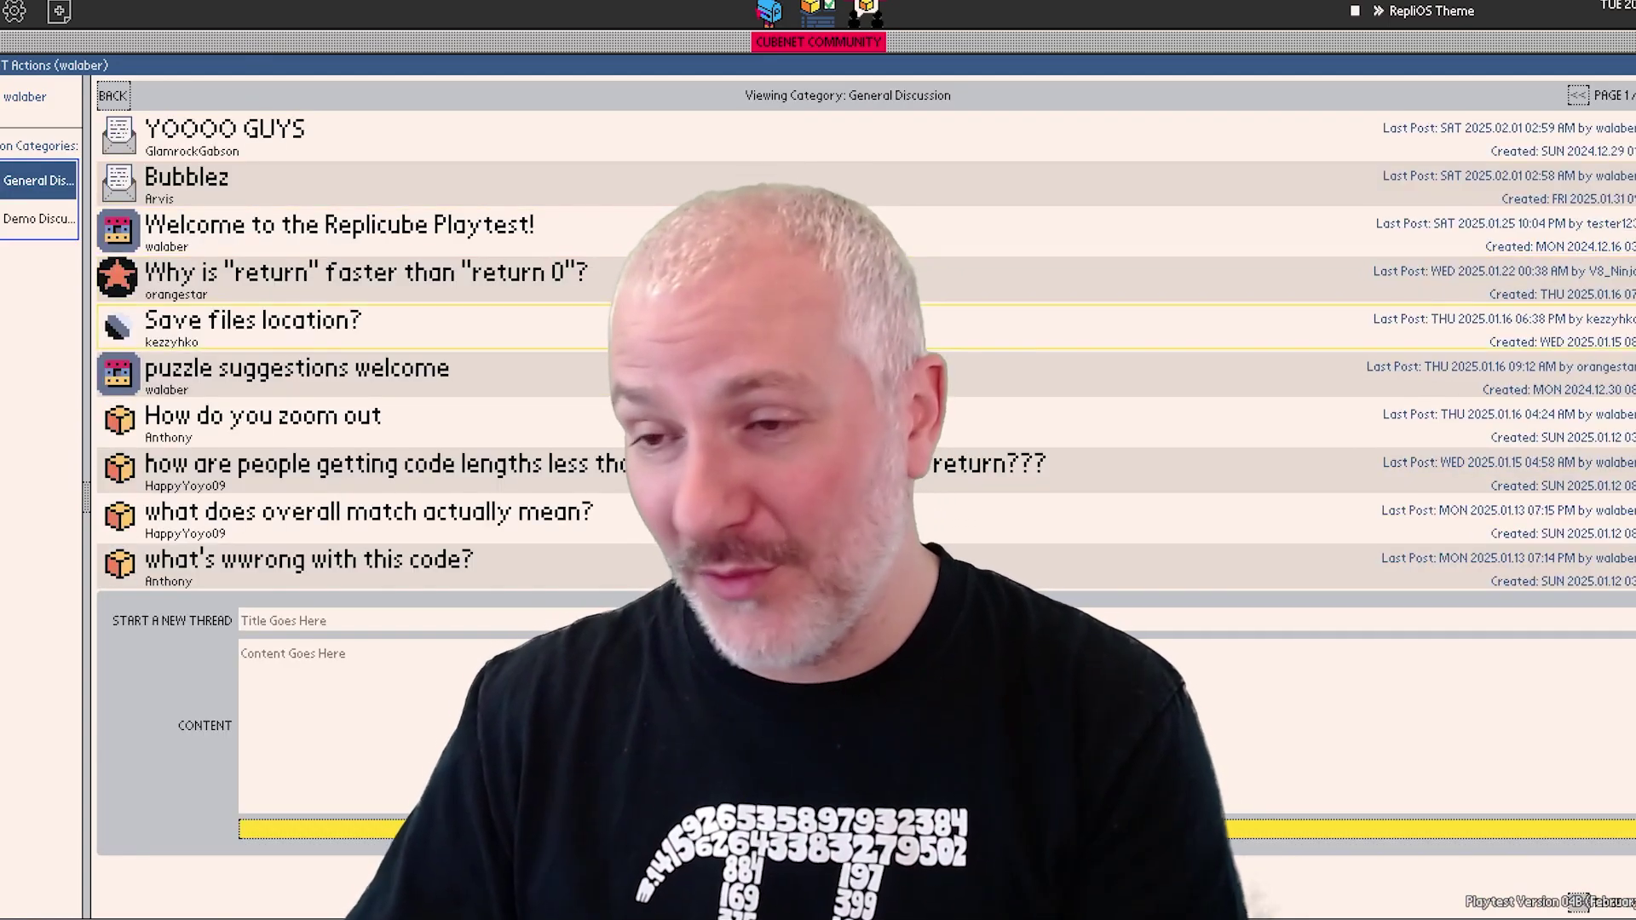